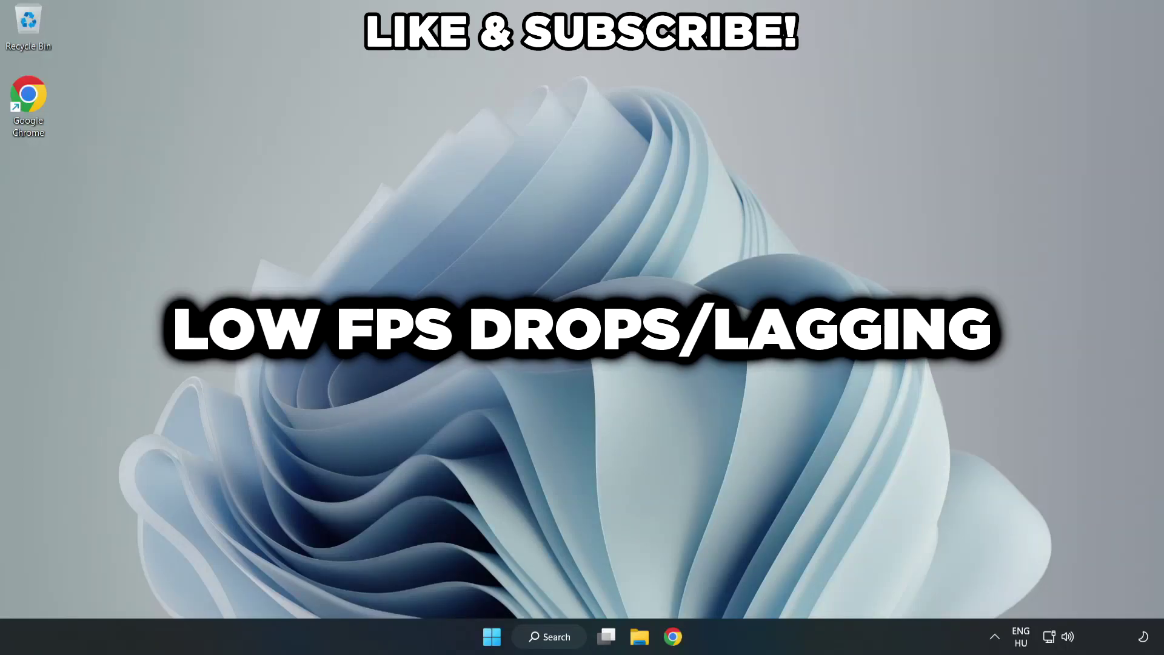
Start a Windows Search for 'edit power plan'.
left_click(557, 641)
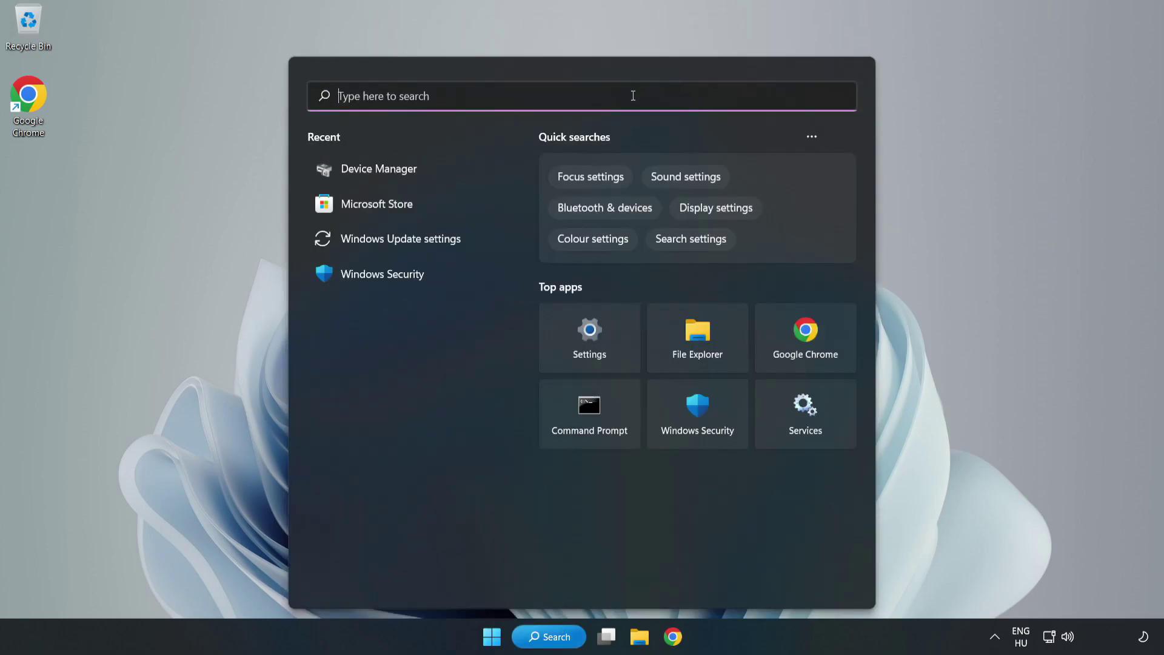
type("edit")
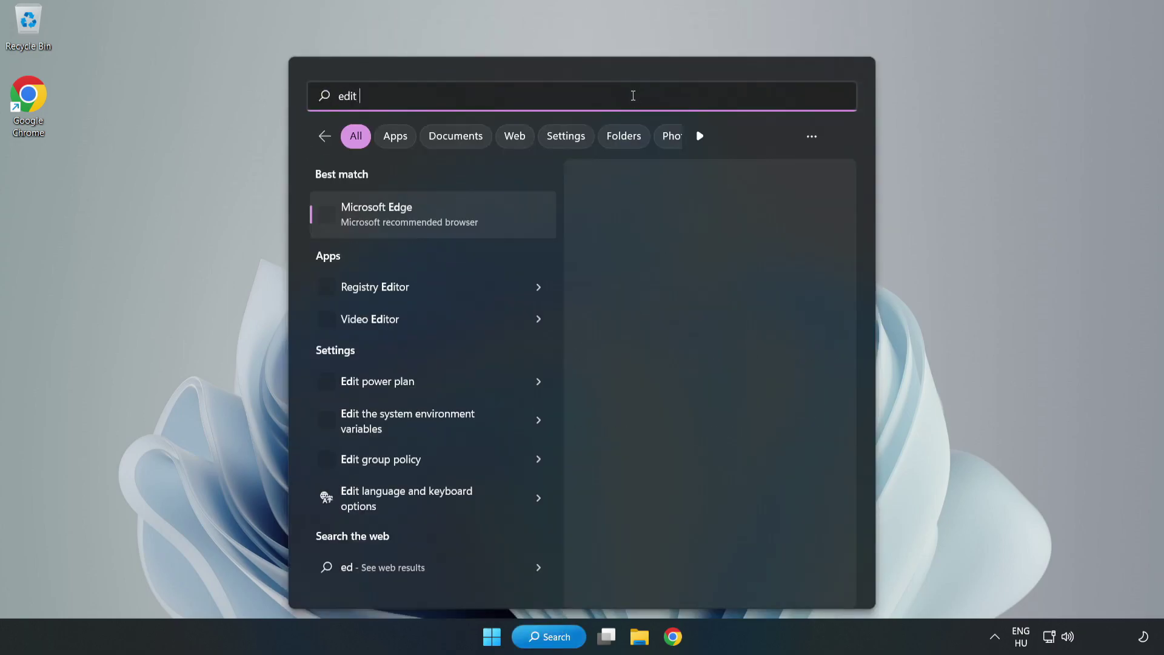
type(" power plan")
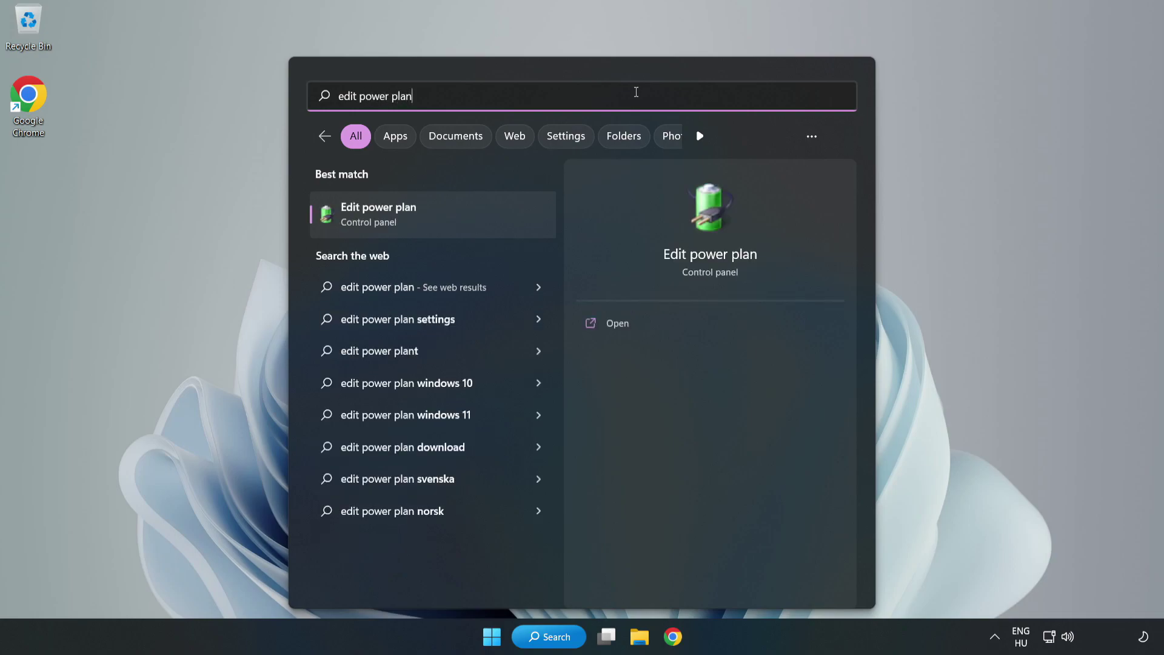
Open the Balanced plan settings, then select High performance in Power Options and close the window.
left_click(439, 215)
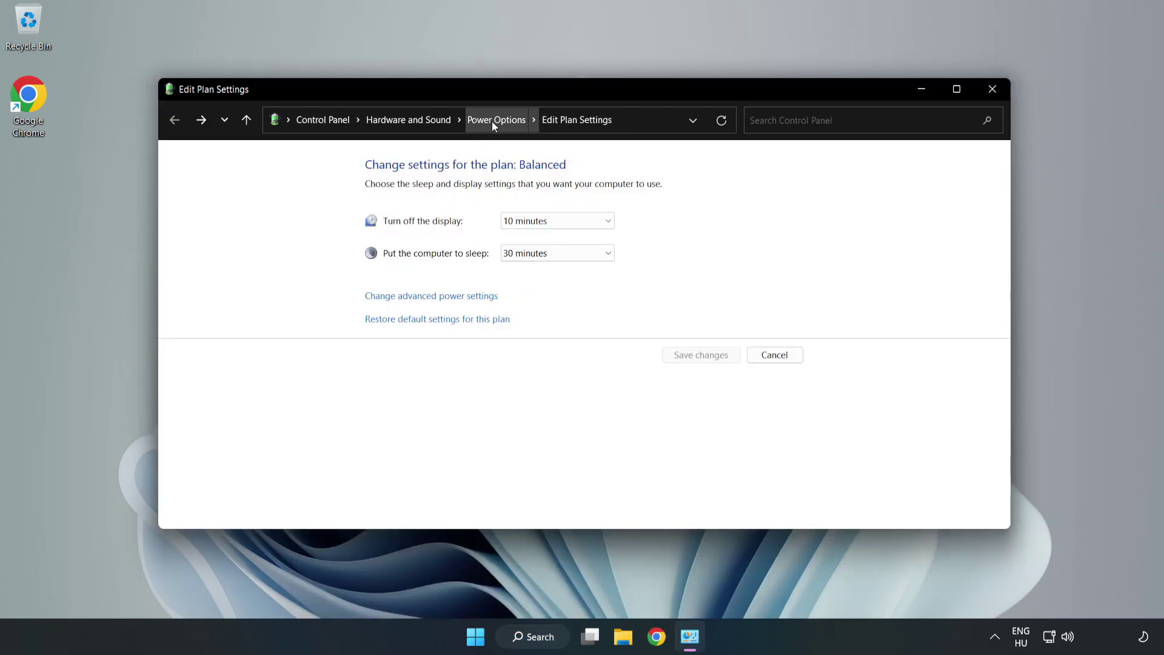
left_click(492, 121)
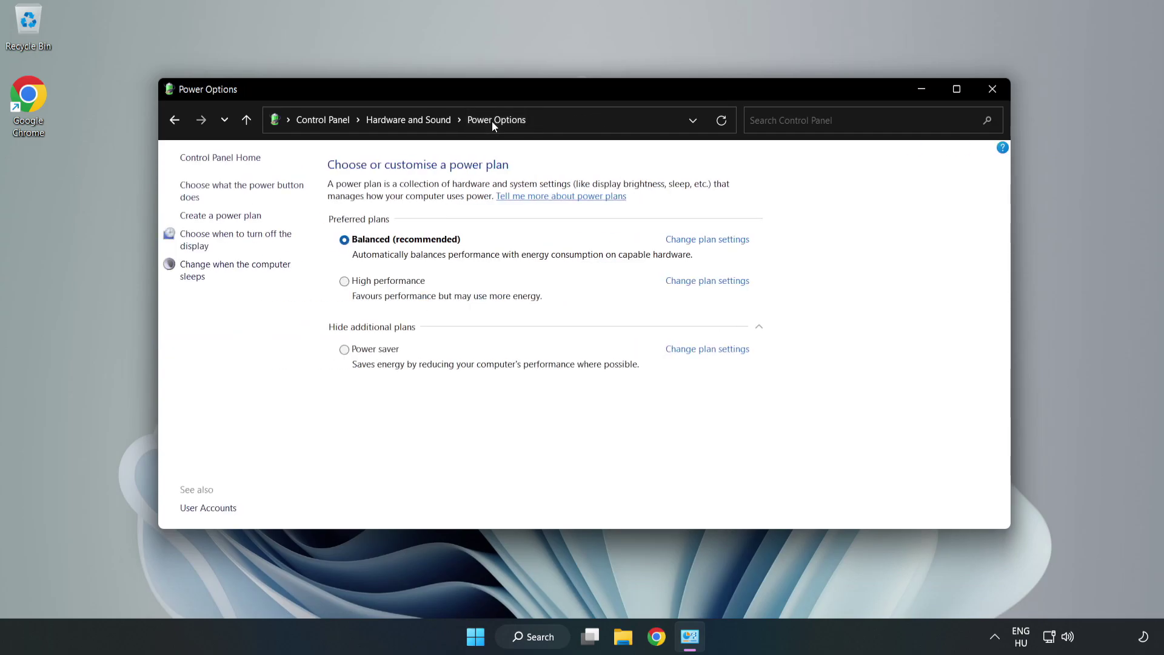
mouse_move(387, 280)
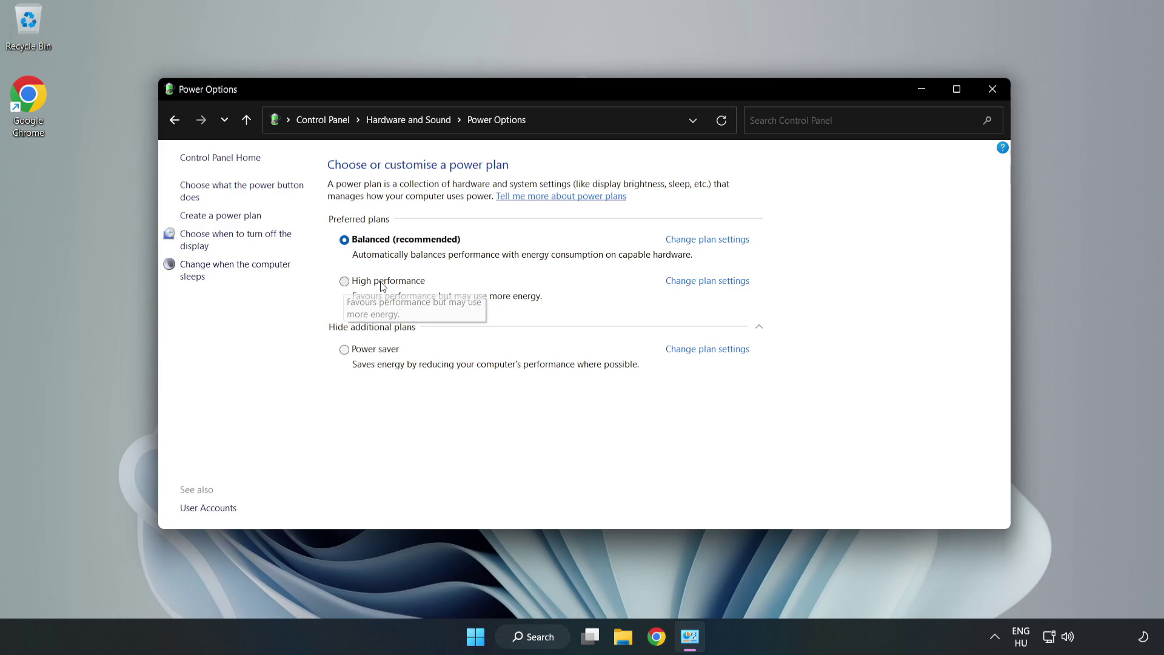
left_click(382, 283)
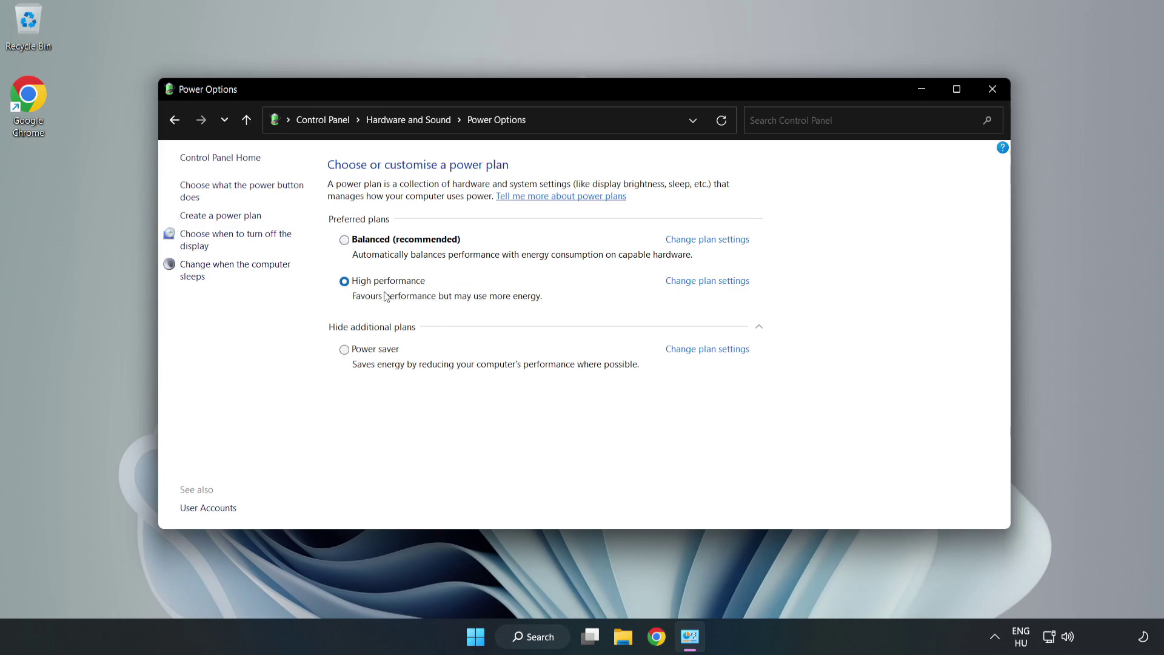
left_click(989, 94)
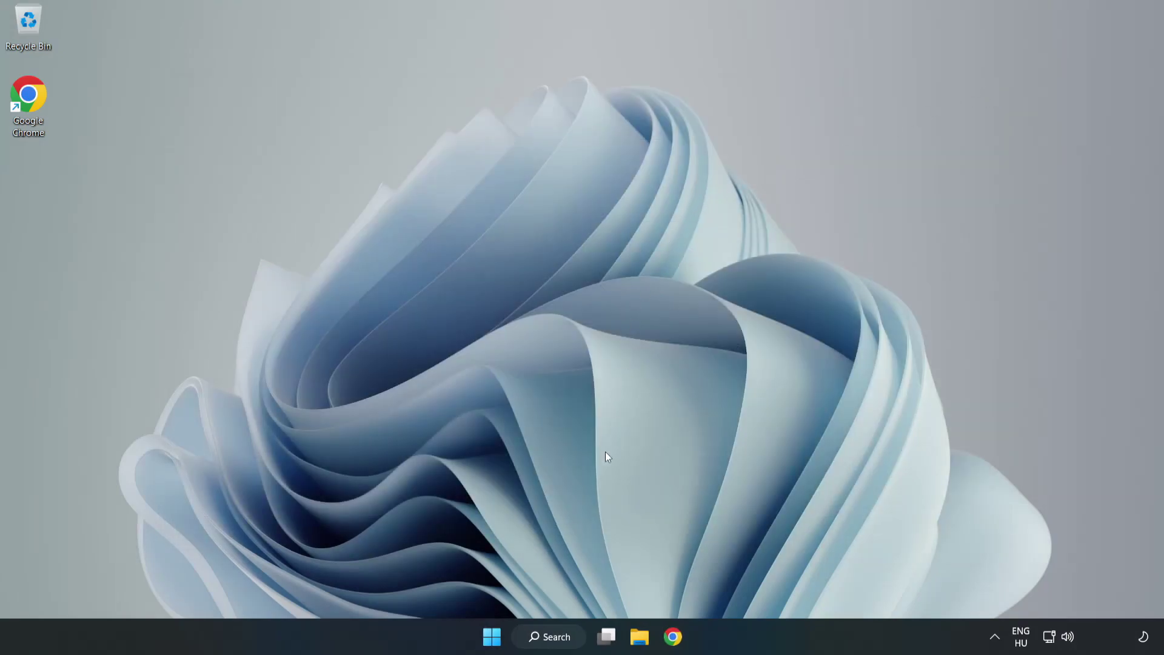
Search for 'device manager' and launch Device Manager from the results.
left_click(565, 639)
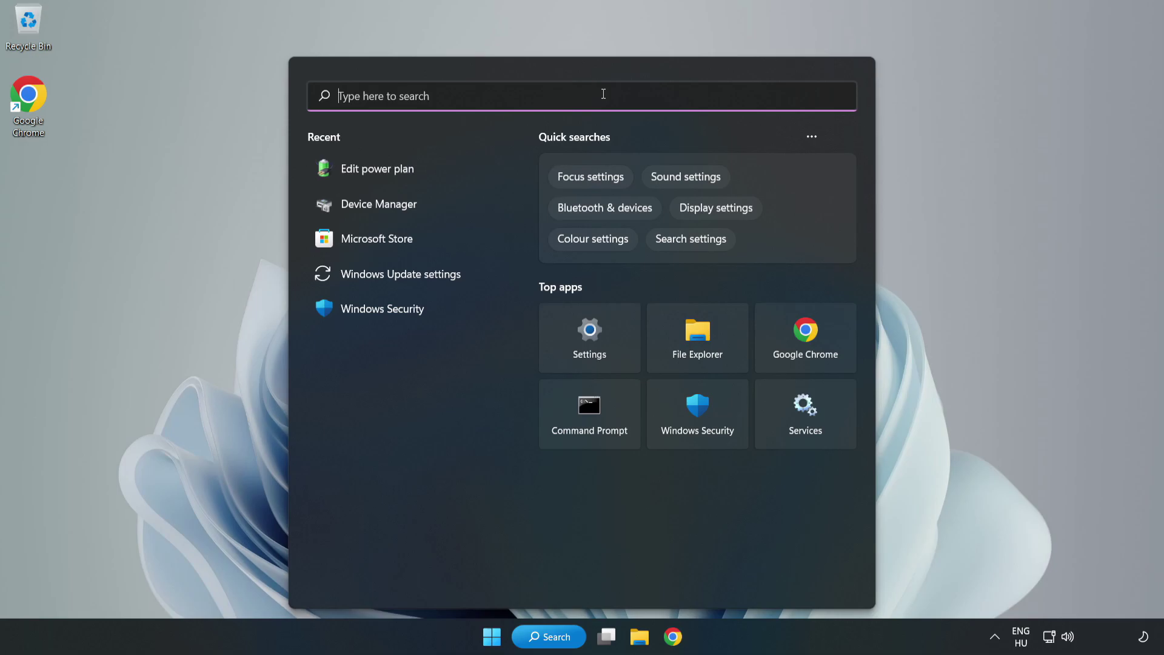
type("device manag")
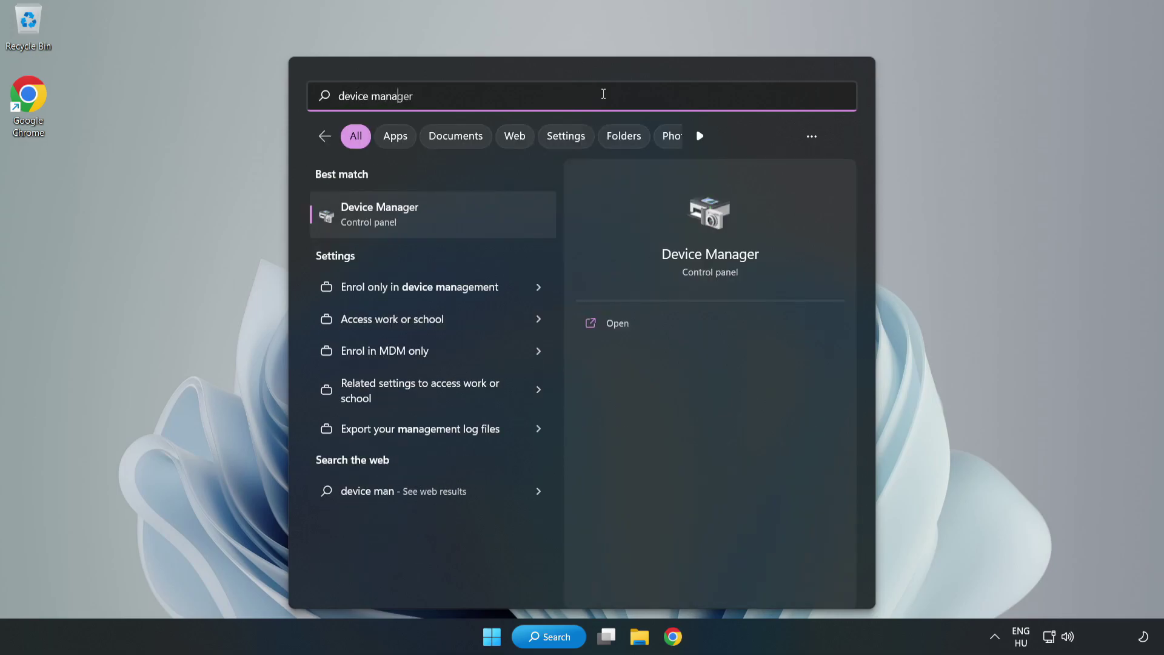
type("er")
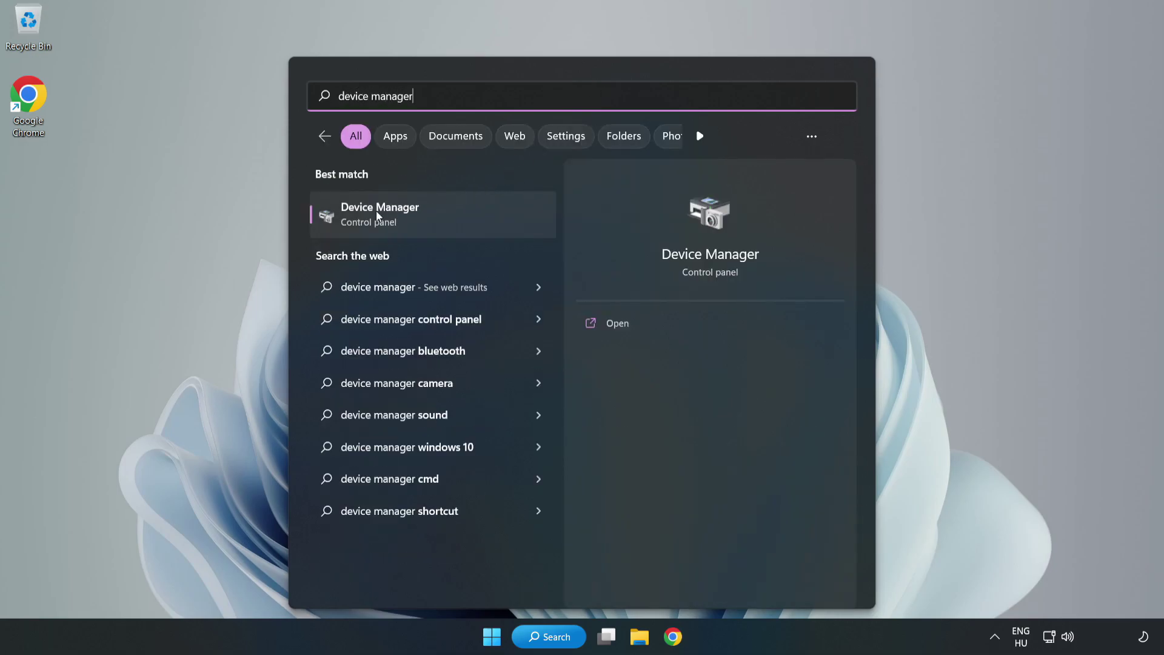
left_click(423, 215)
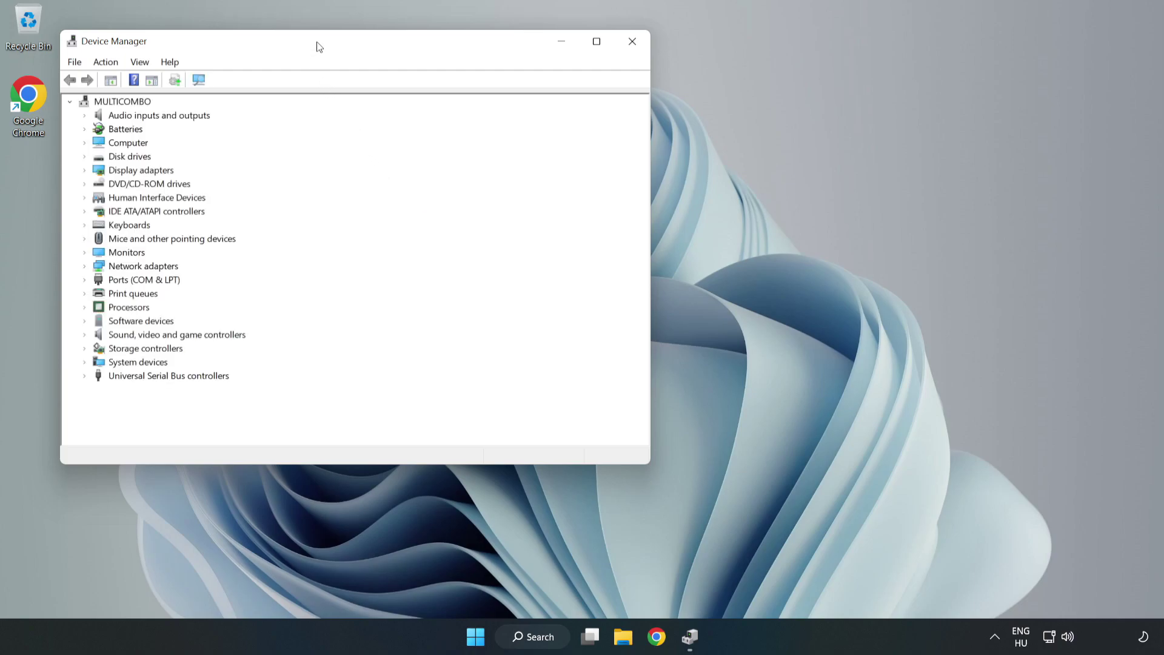
Centre Device Manager, expand Display adapters, and open the VMware SVGA 3D context menu.
left_click_drag(318, 48, 534, 118)
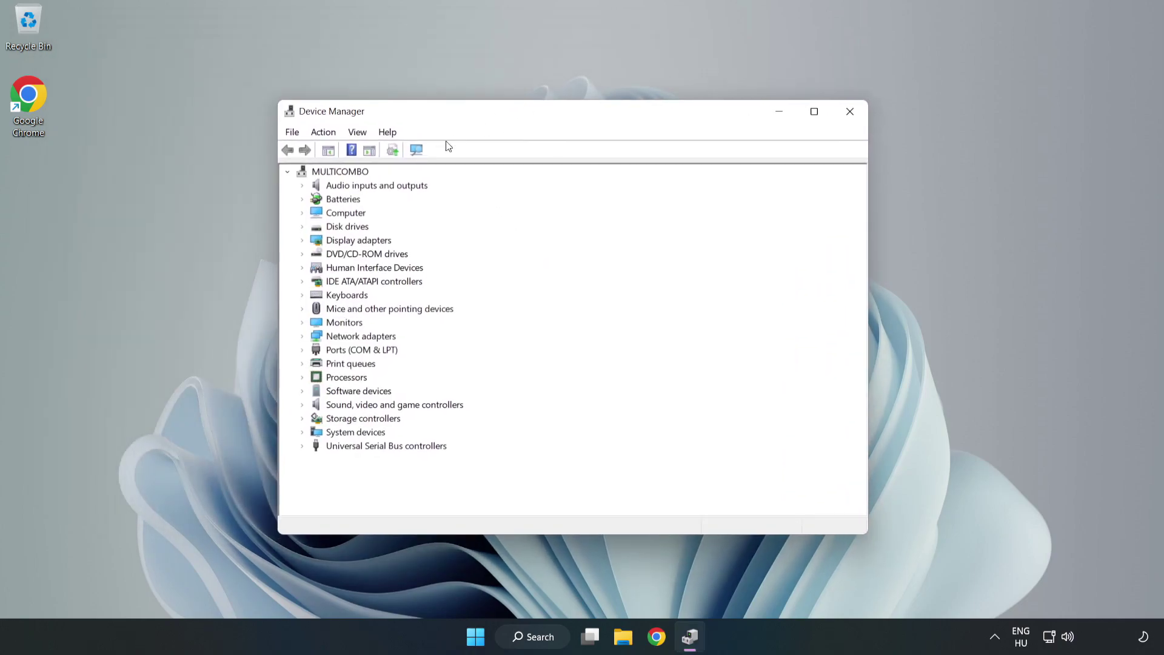
left_click(359, 240)
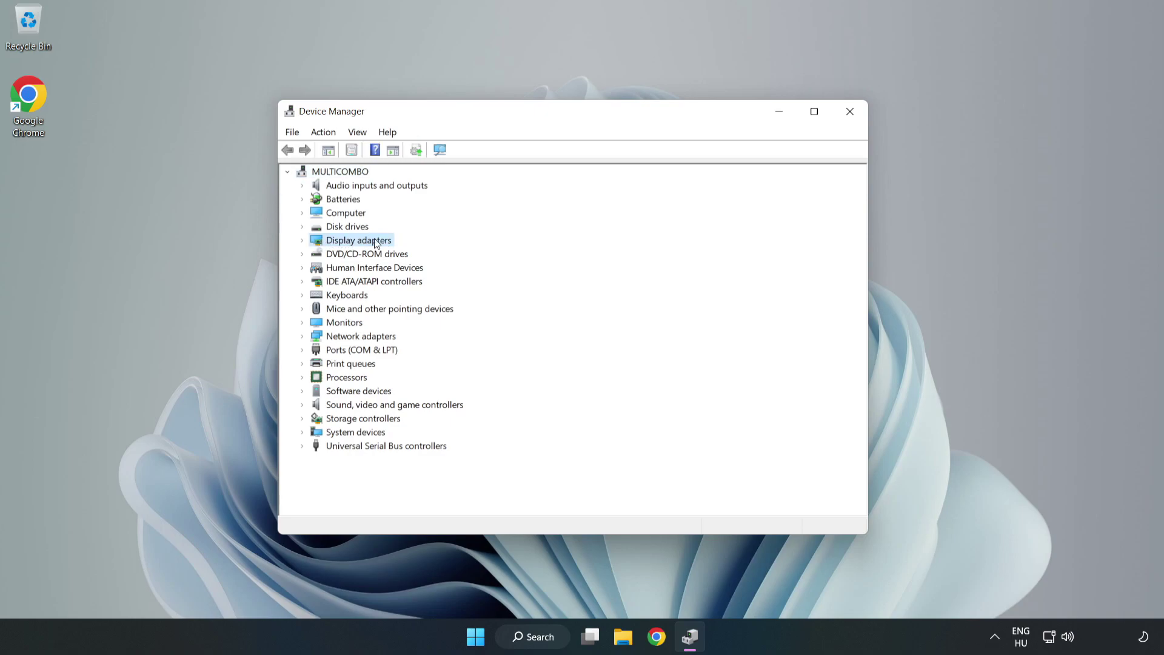
left_click(303, 242)
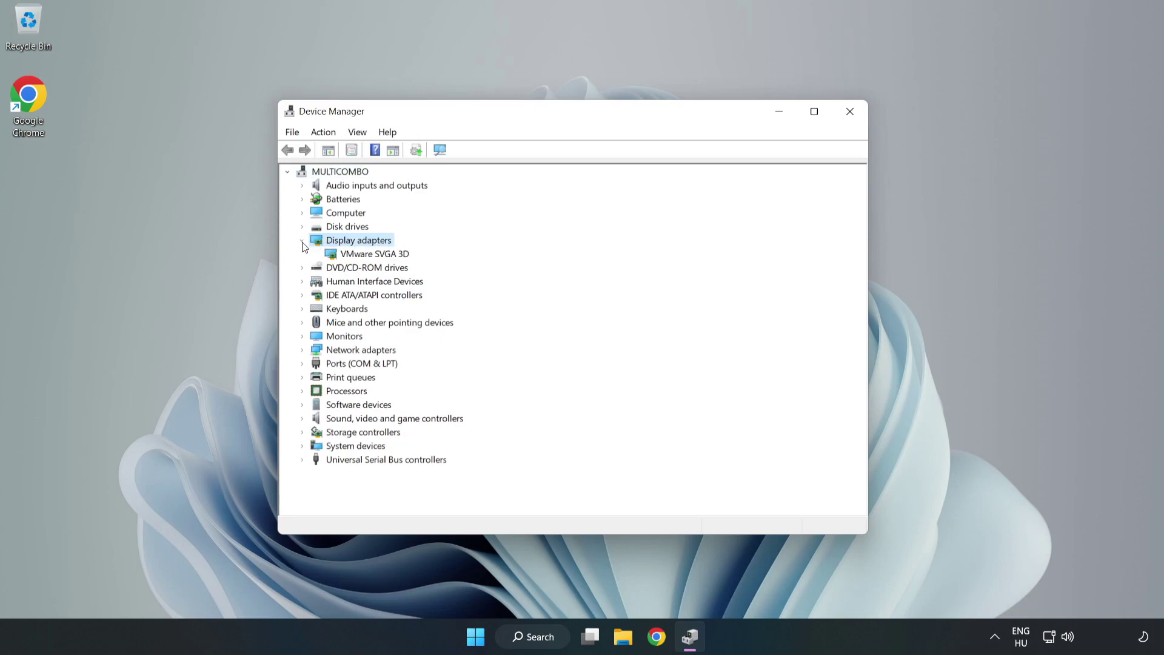
left_click(386, 254)
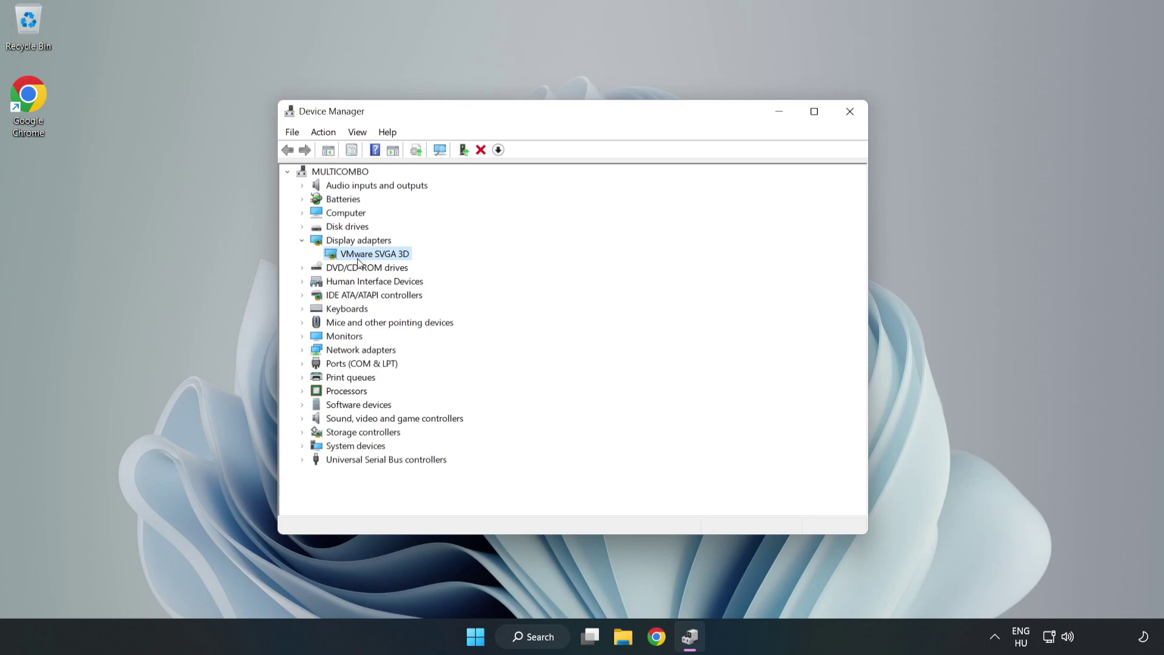
right_click(372, 257)
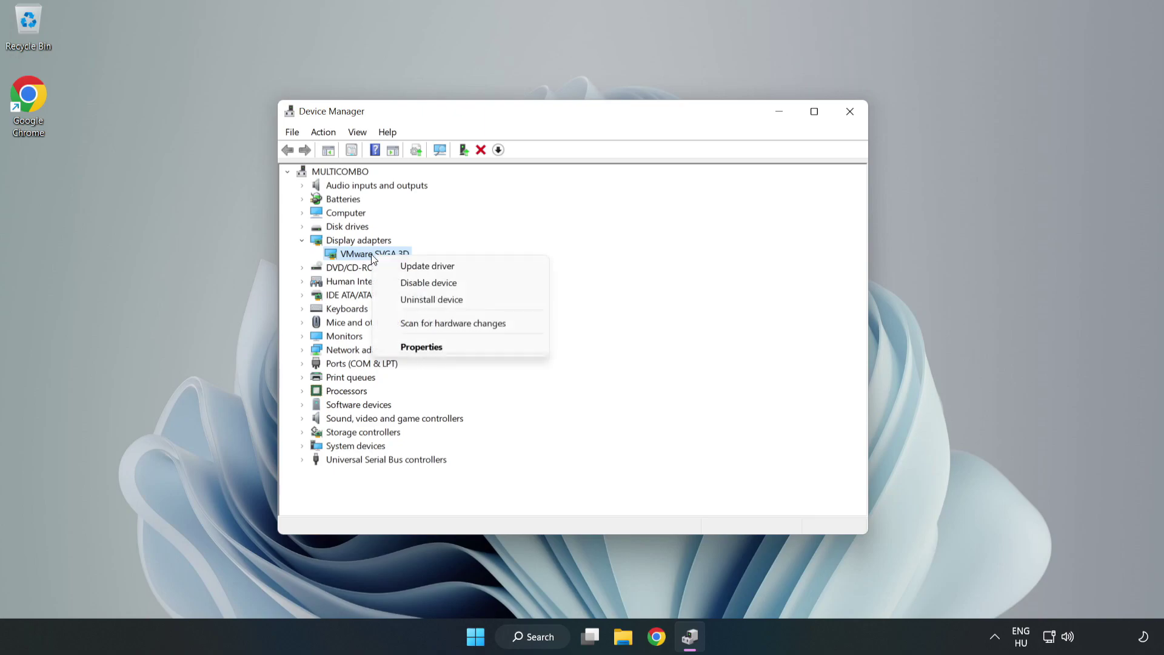
Search automatically for VMware SVGA 3D drivers, confirm the best driver is installed, and close Device Manager.
left_click(437, 268)
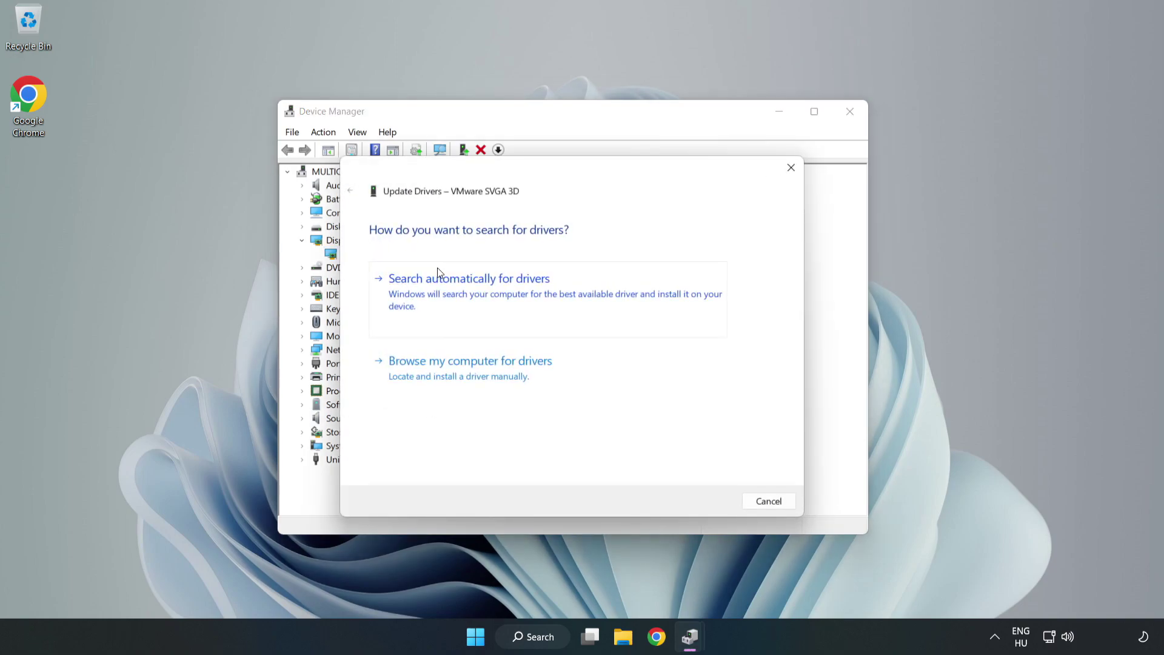
left_click_drag(476, 173, 483, 153)
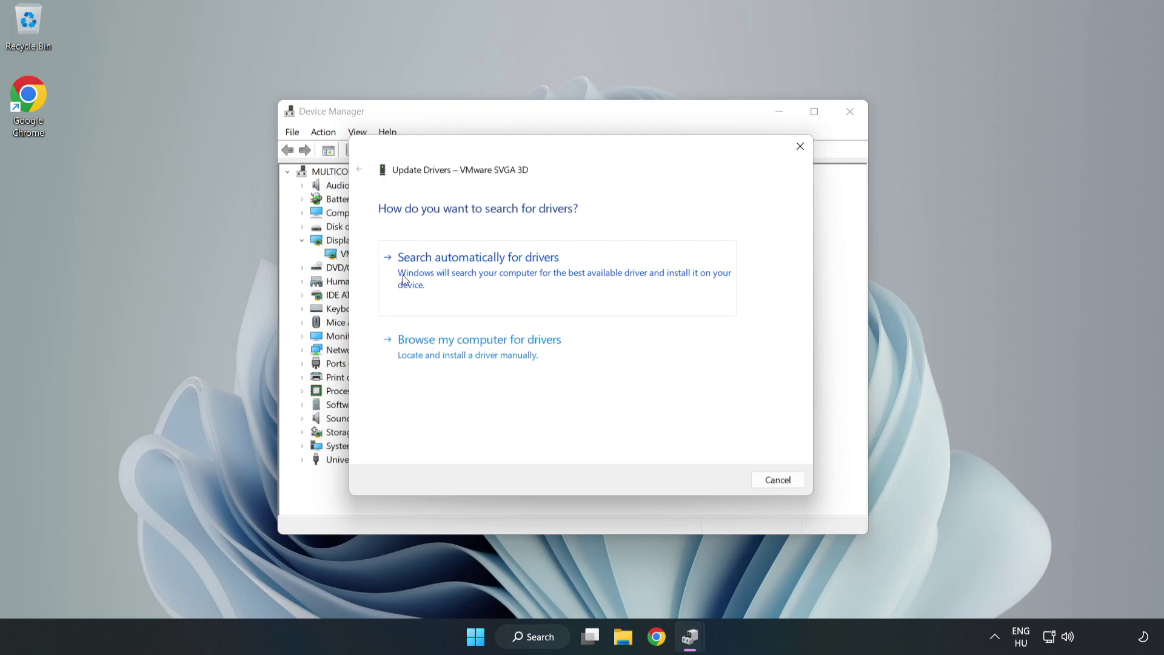
left_click(480, 274)
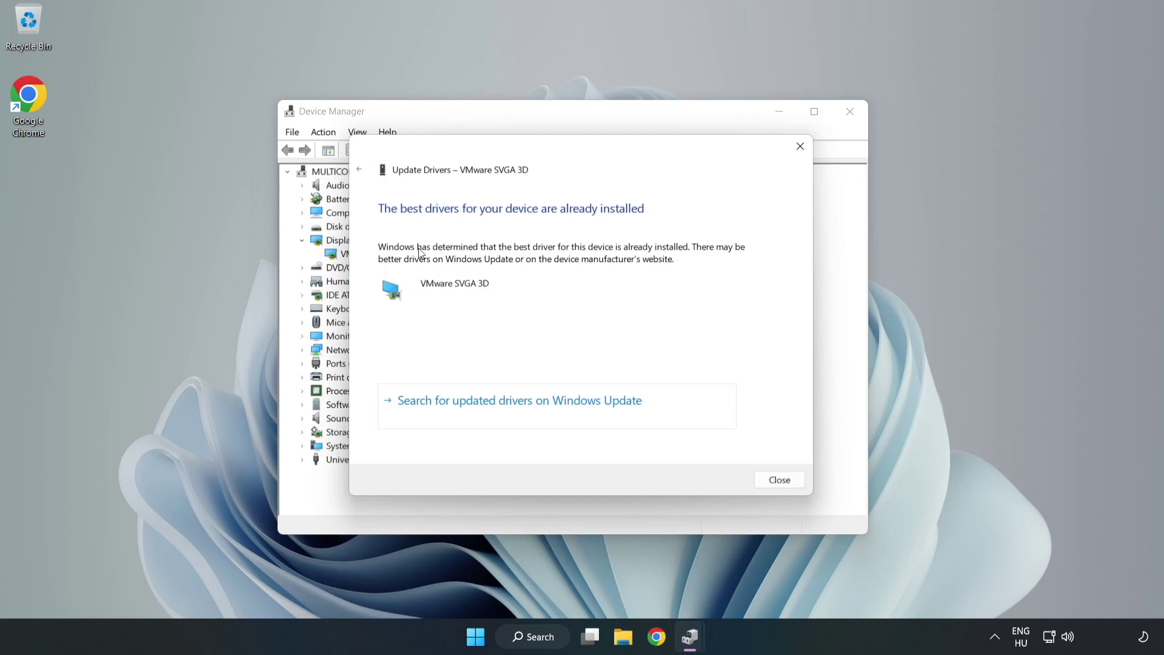
left_click(785, 481)
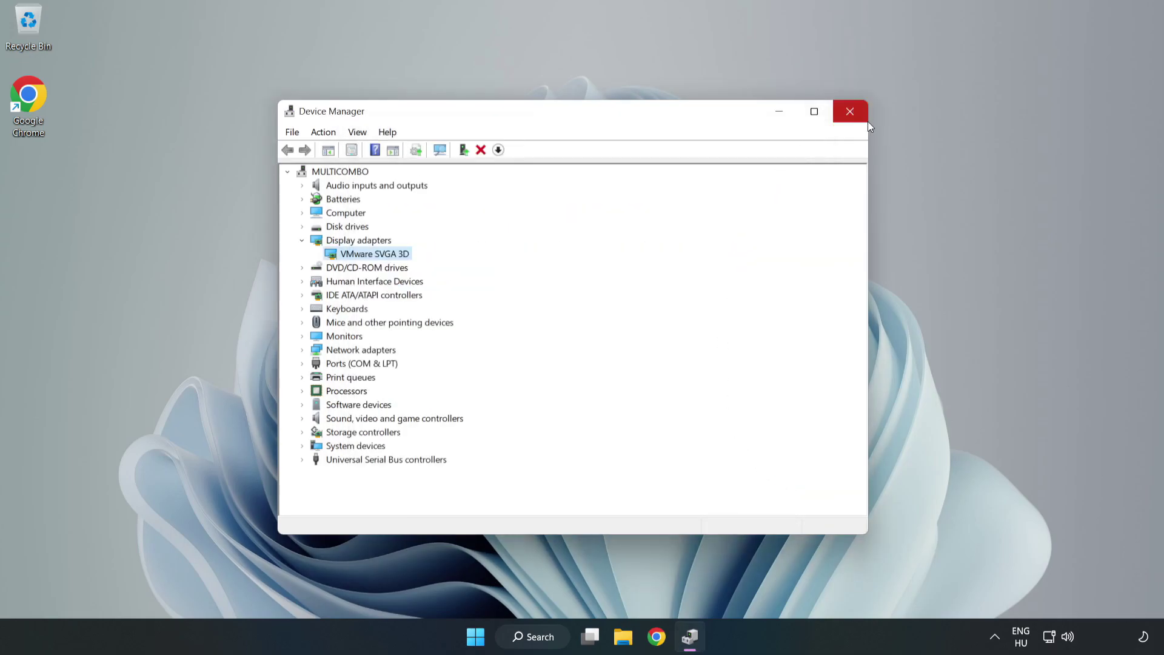
left_click(850, 112)
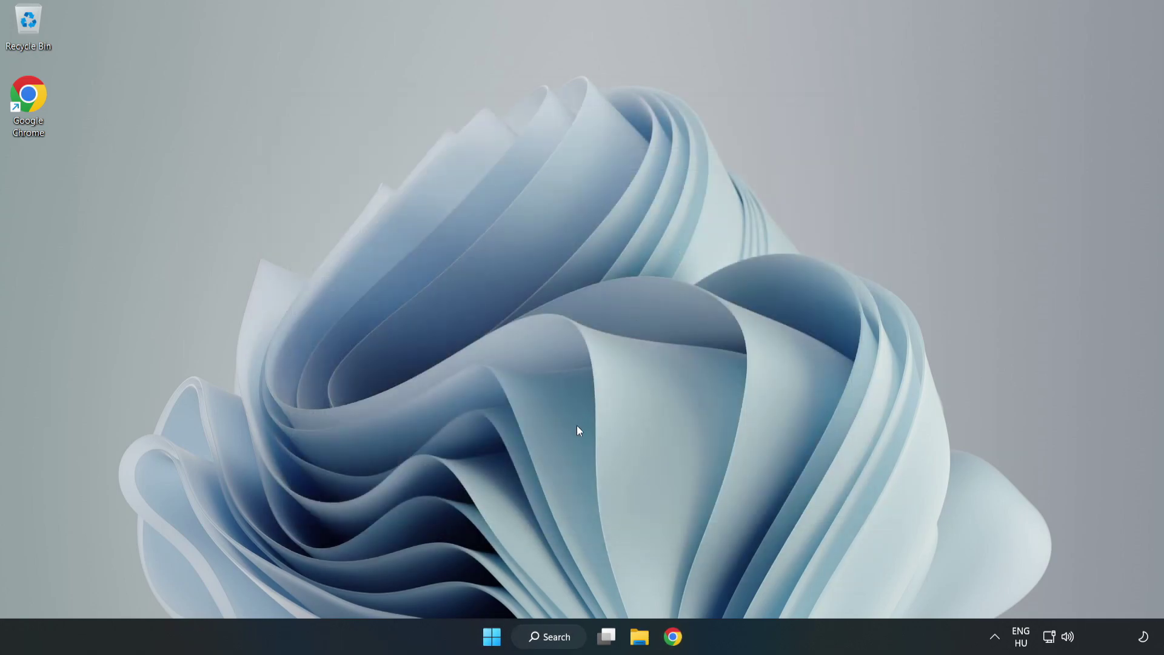
Search for 'game mode' and open the Game Mode settings page.
left_click(550, 637)
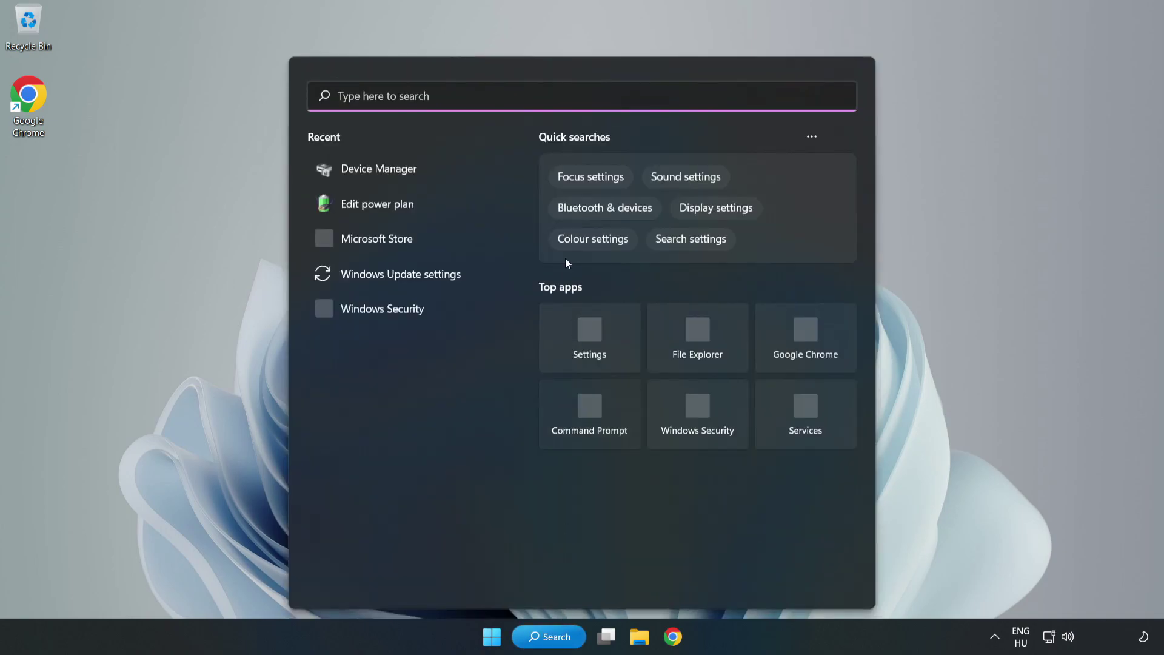
type("game mode")
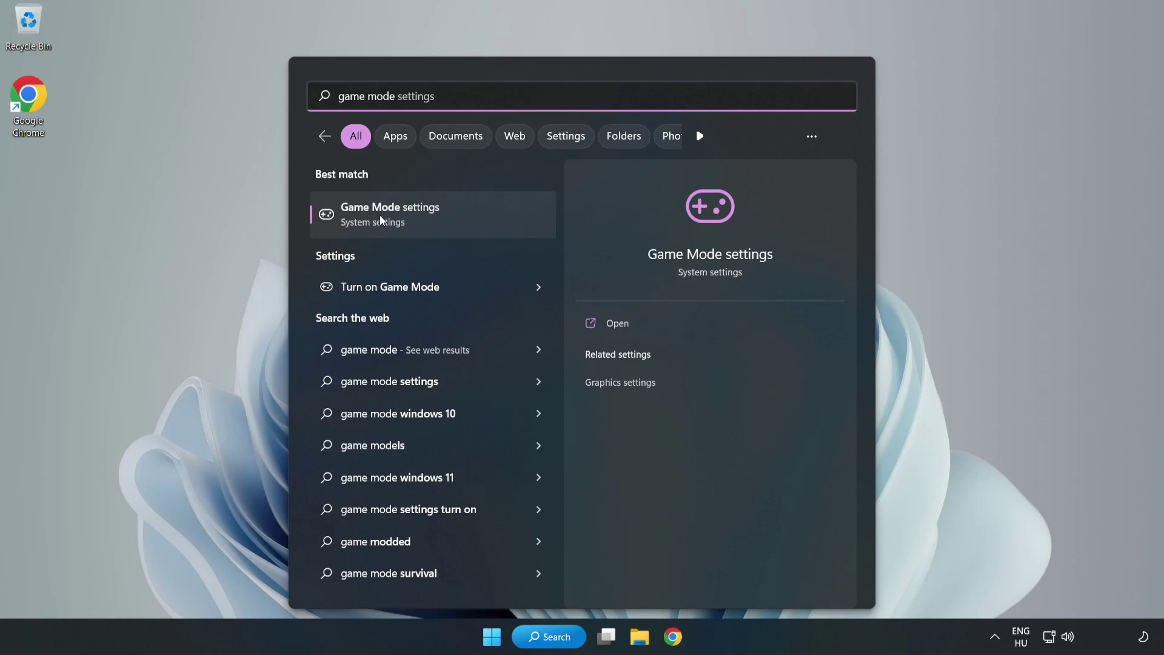
left_click(416, 218)
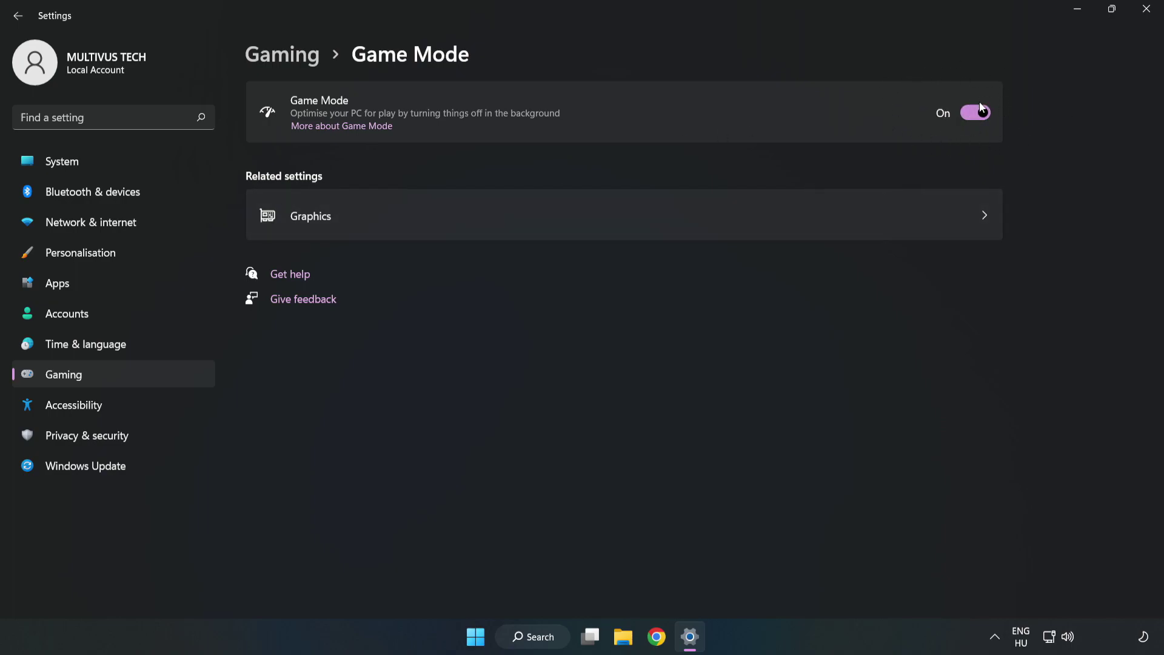
Turn off the controller-button shortcut in Gaming > Xbox Game Bar, then close Settings.
left_click(296, 61)
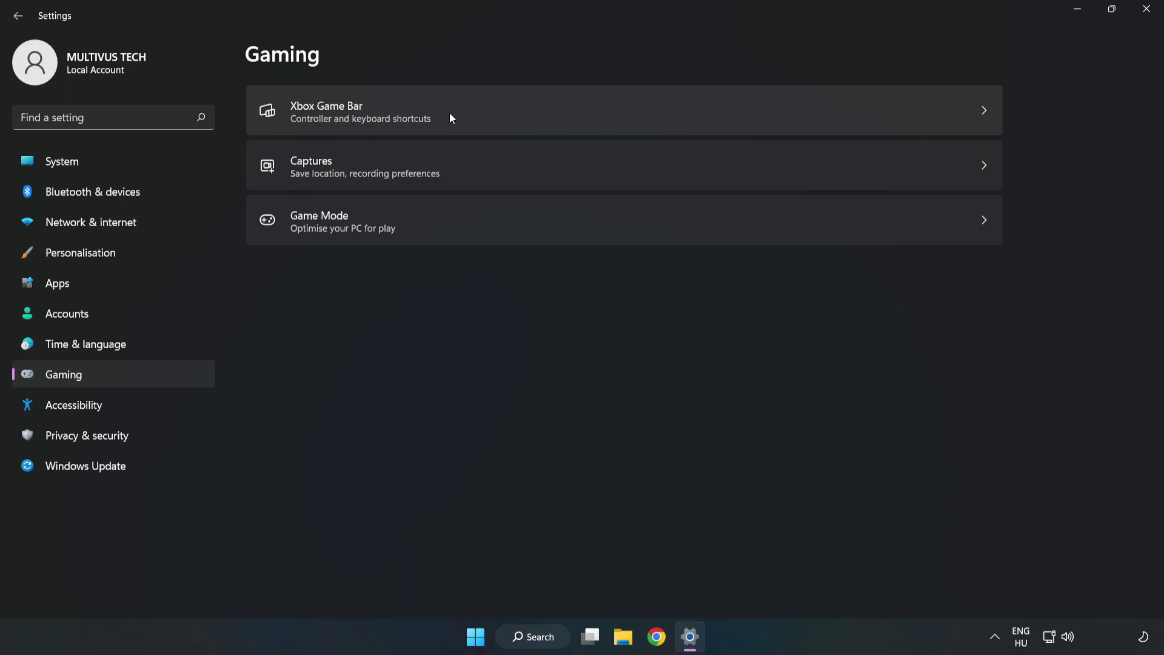
left_click(493, 109)
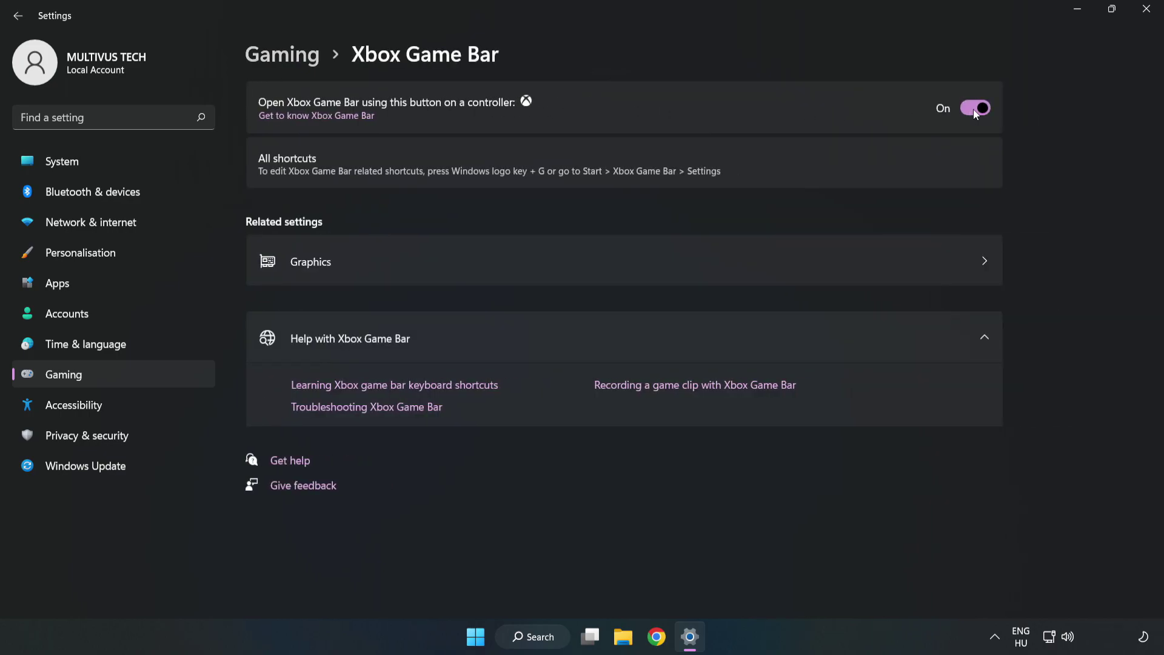
left_click(974, 109)
left_click(1147, 17)
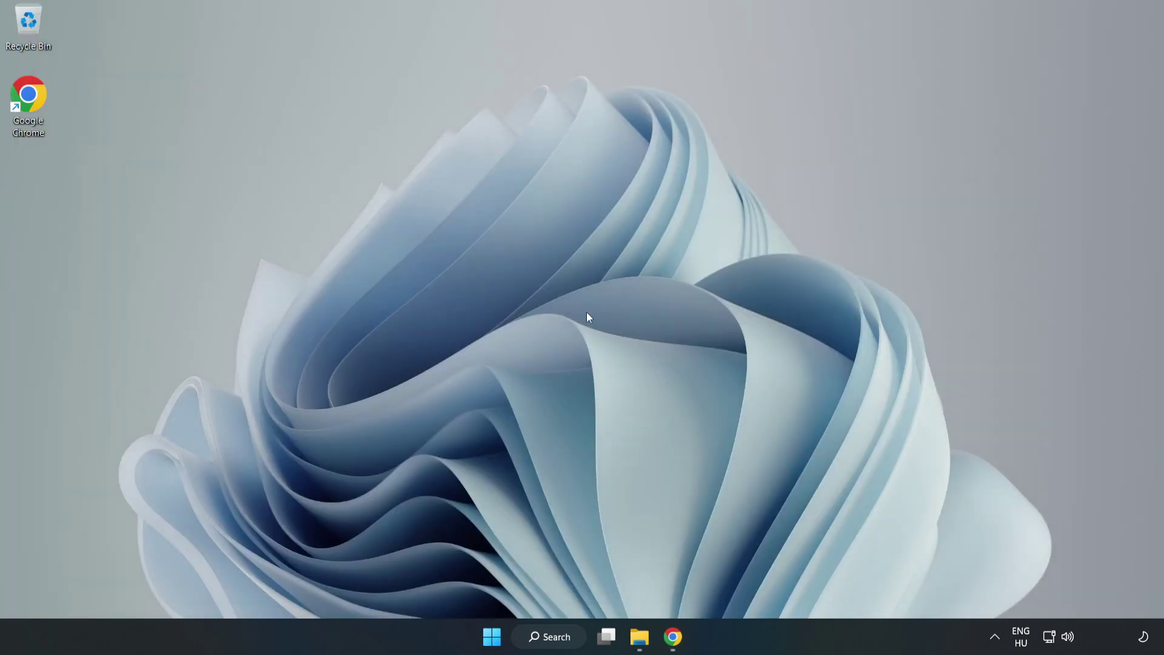
Launch Task Manager from the Start button's quick-link menu.
right_click(494, 642)
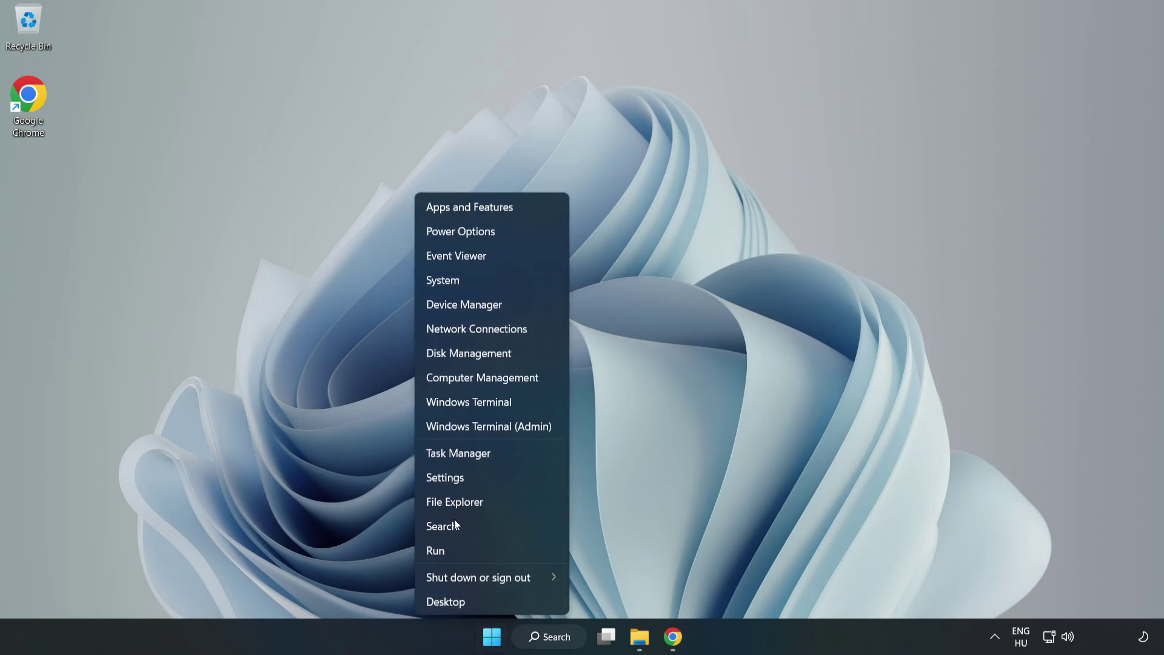
left_click(510, 454)
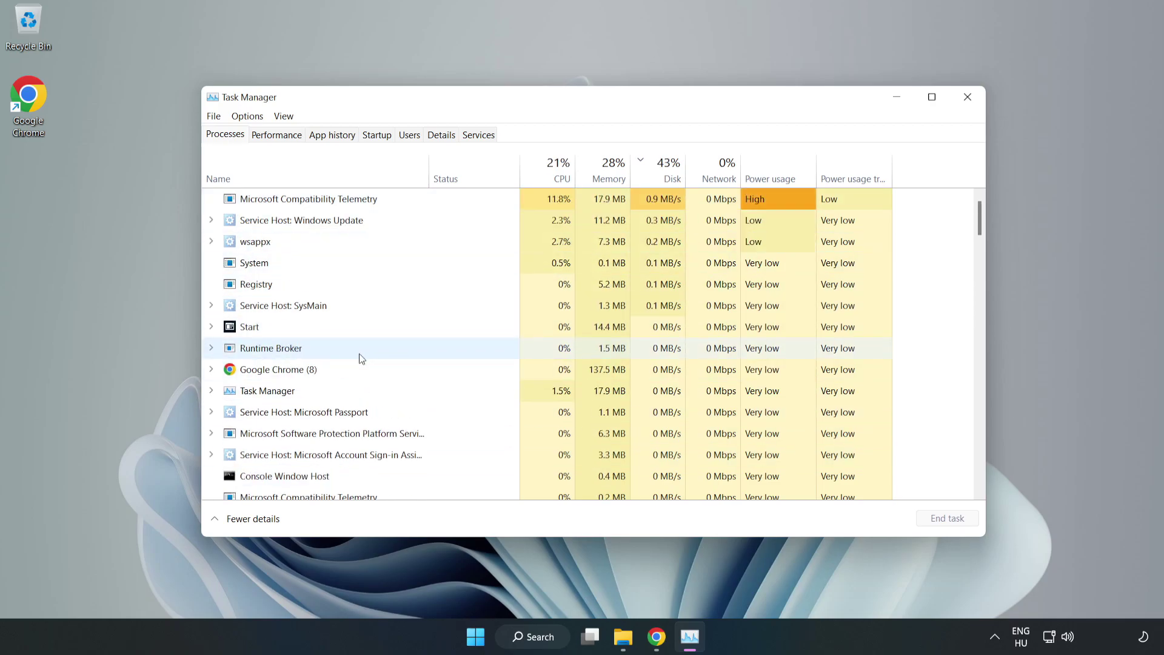
End the Google Chrome process and switch to the Startup apps list.
left_click(313, 371)
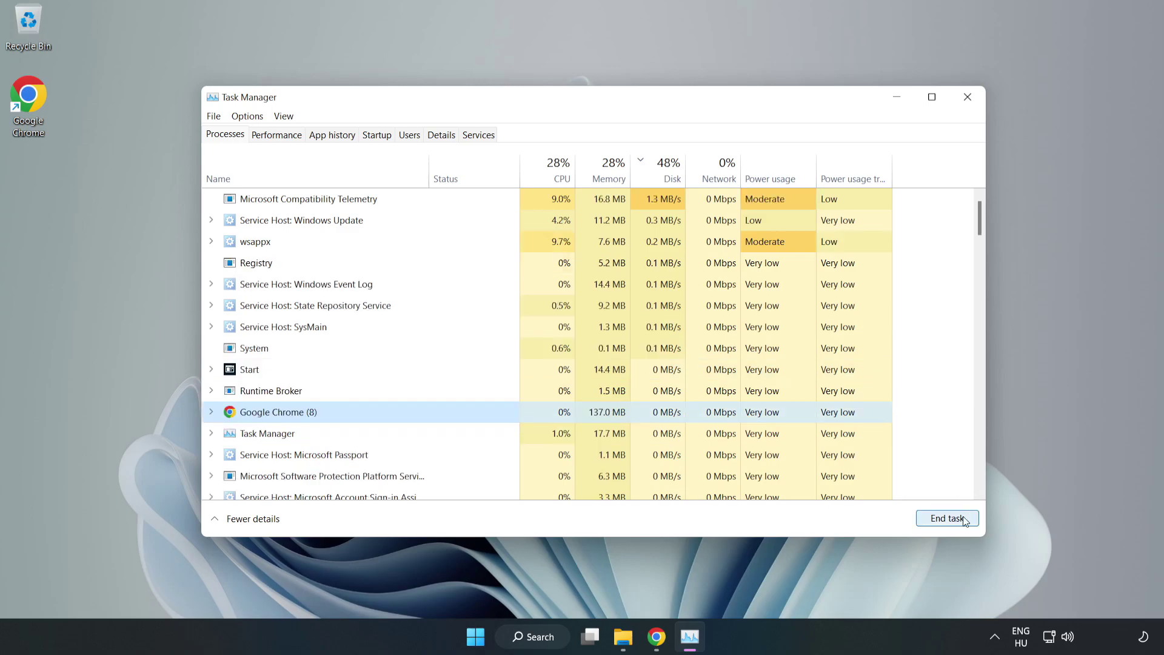
left_click(941, 523)
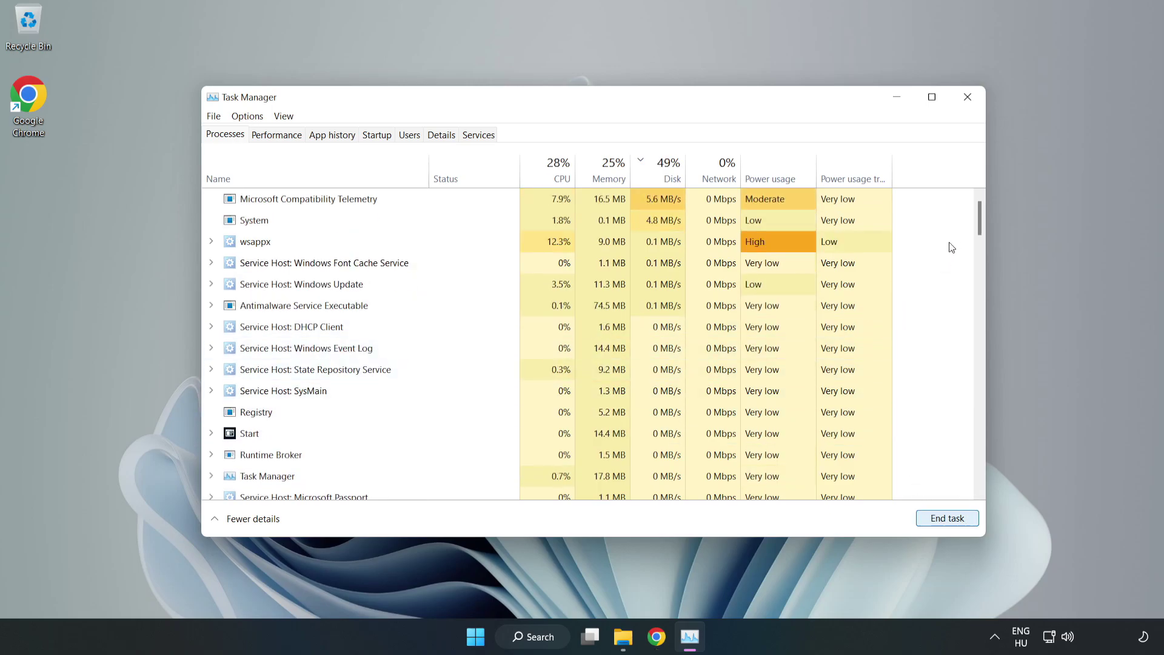
left_click_drag(983, 221, 986, 258)
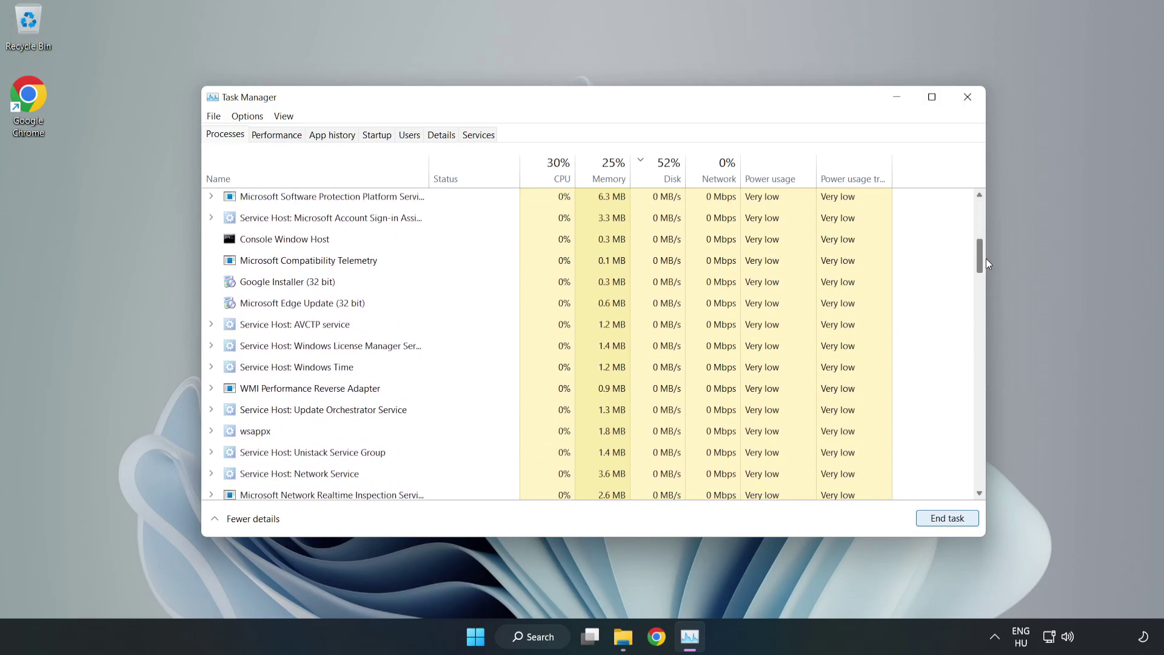
mouse_move(985, 259)
left_mouse_down()
mouse_move(983, 331)
mouse_move(940, 203)
left_mouse_up()
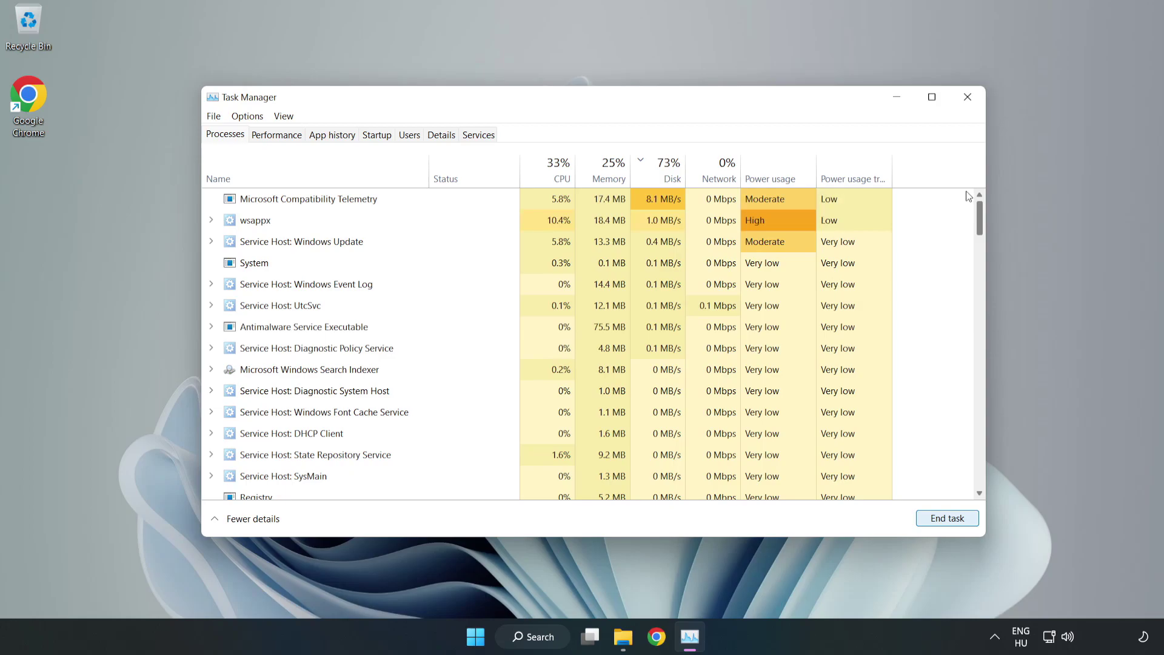
left_click(381, 134)
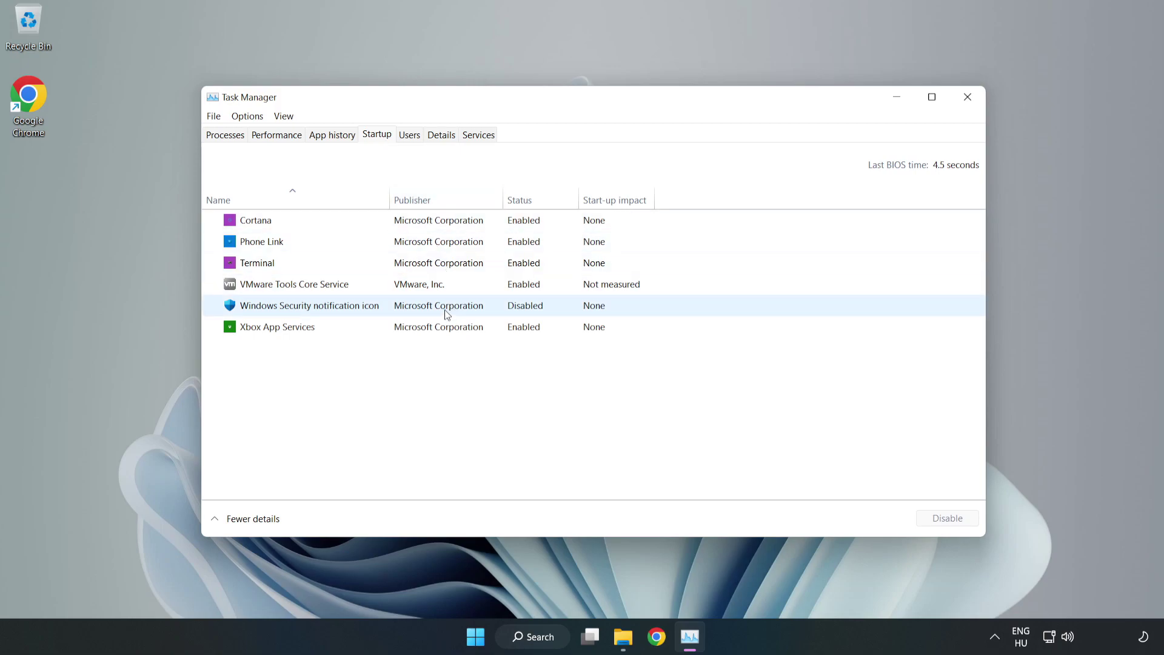
Disable Cortana, Phone Link and Terminal as startup apps.
left_click(437, 221)
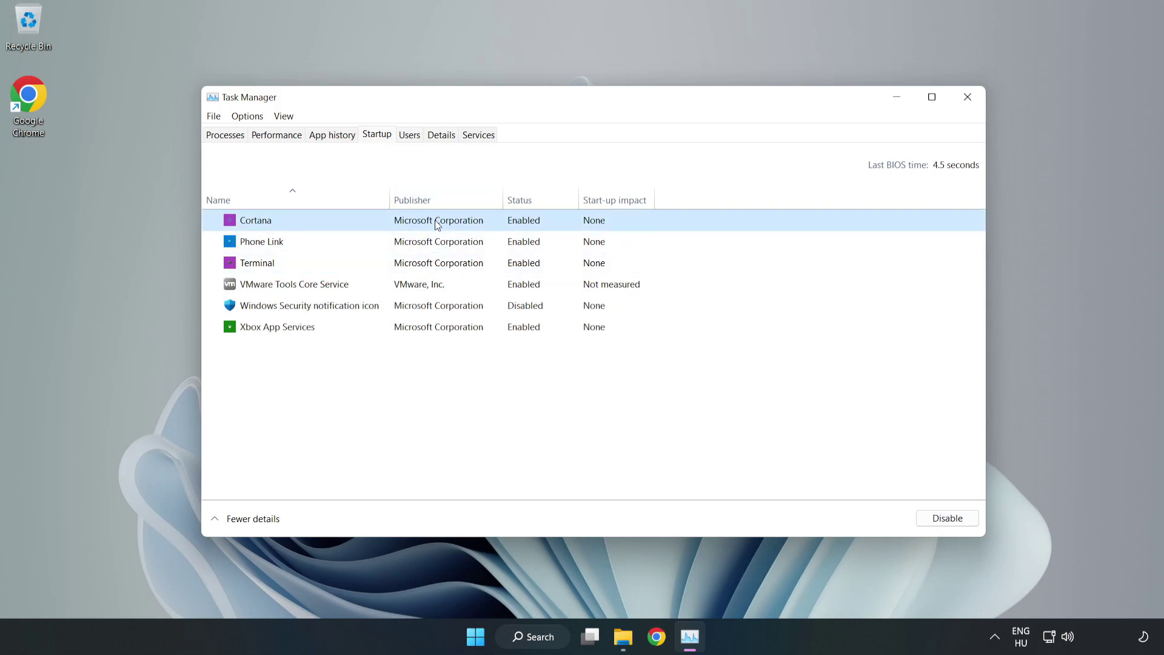
left_click(936, 524)
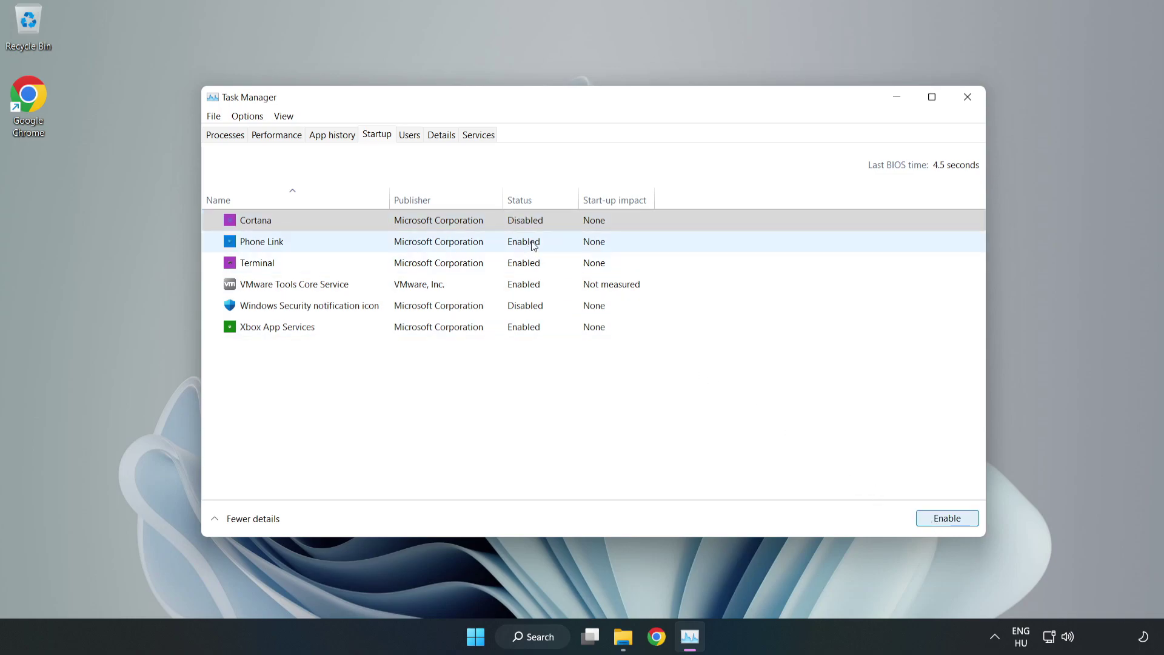
left_click(536, 245)
left_click(942, 520)
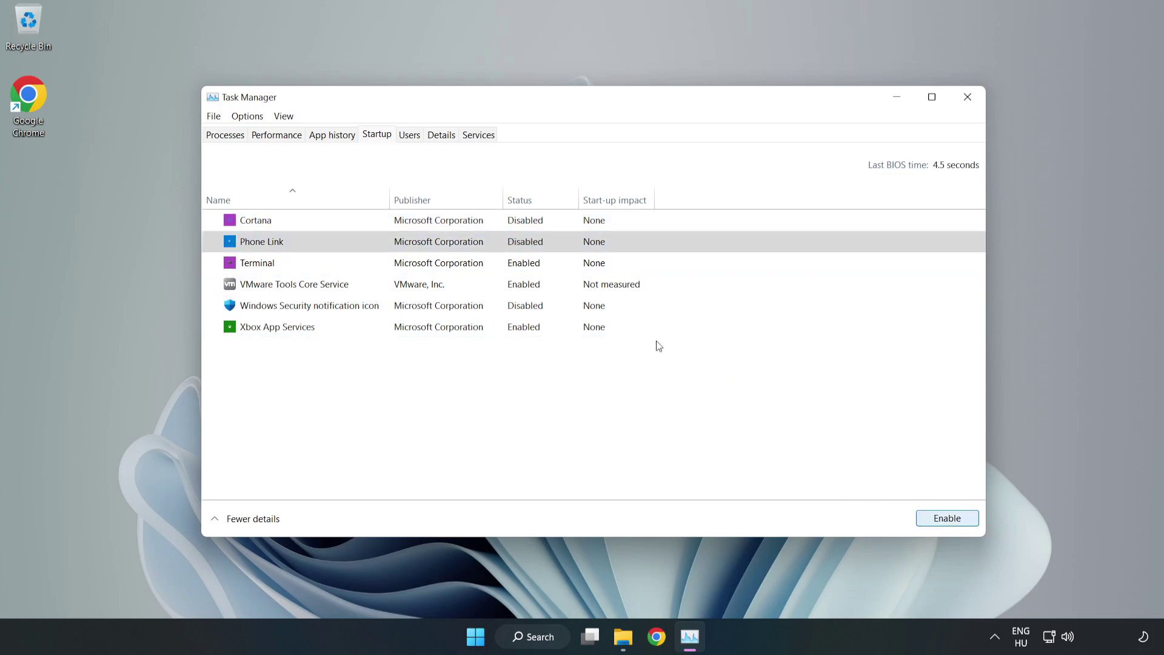
left_click(535, 266)
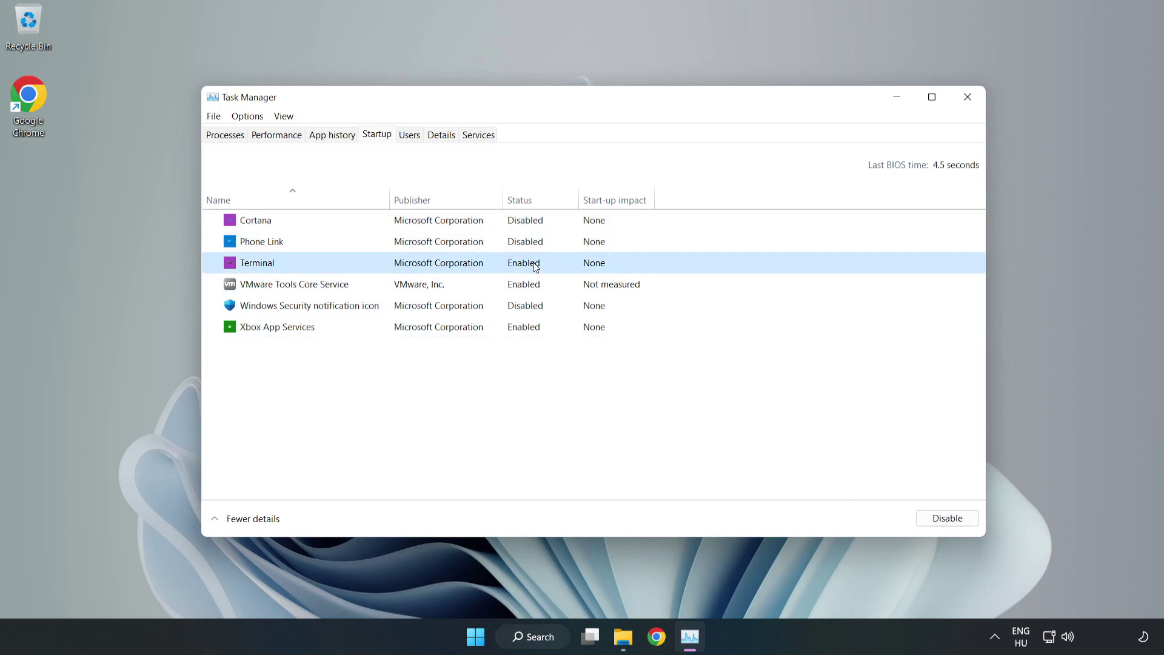
left_click(952, 522)
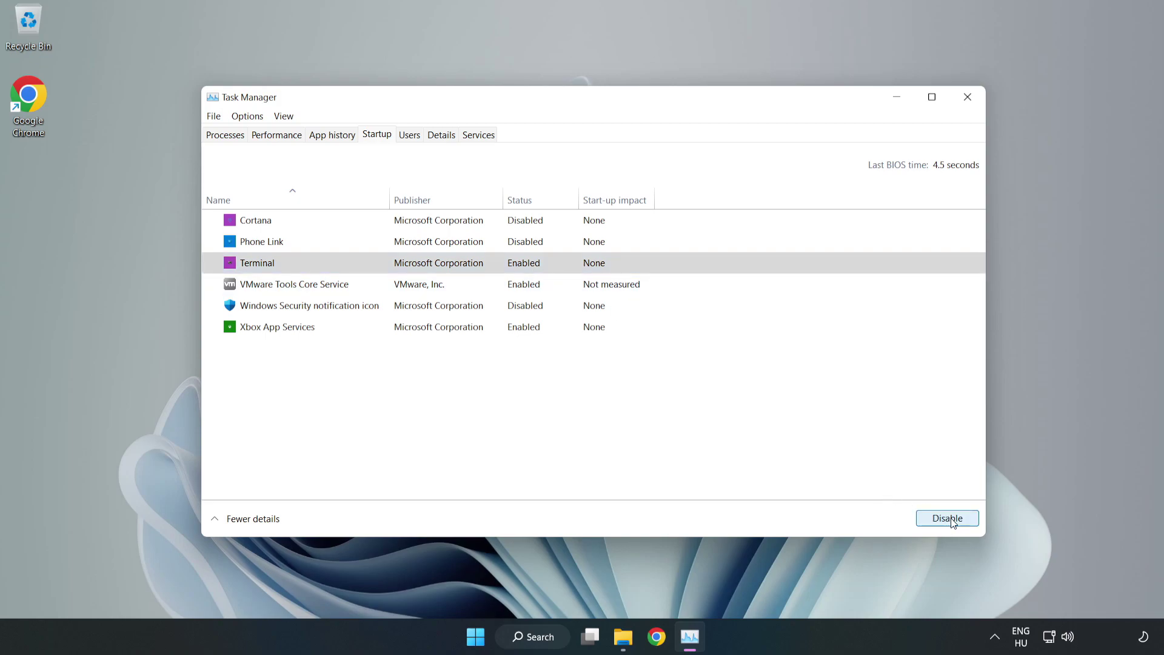
Disable Xbox App Services at startup and close Task Manager.
left_click(401, 329)
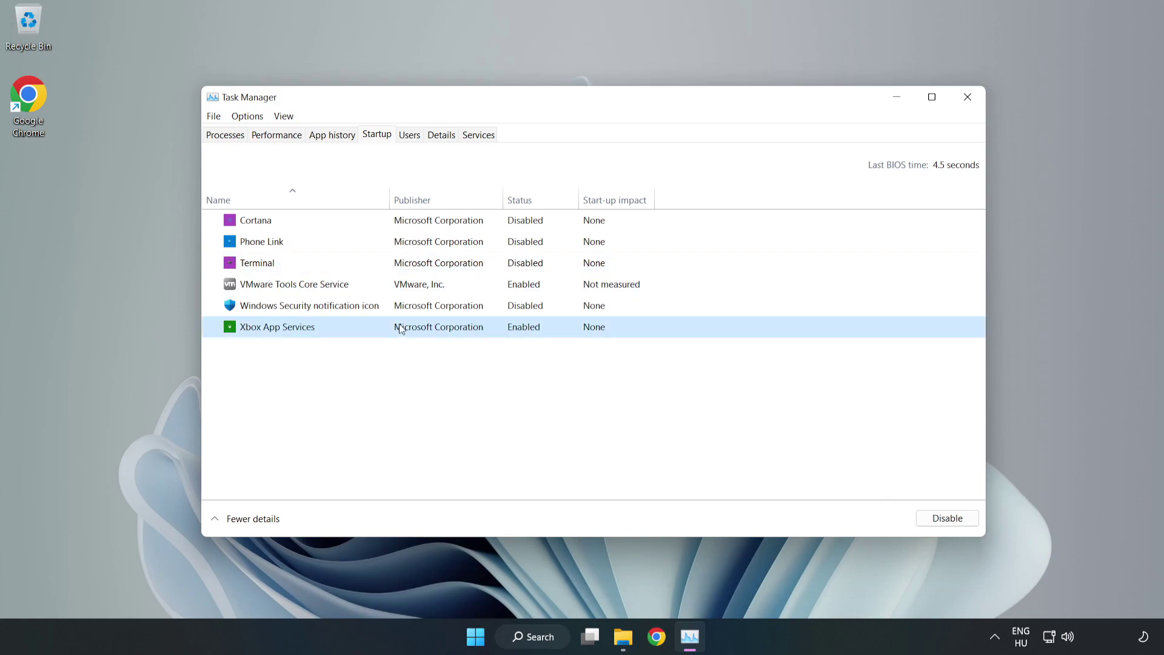
left_click(926, 521)
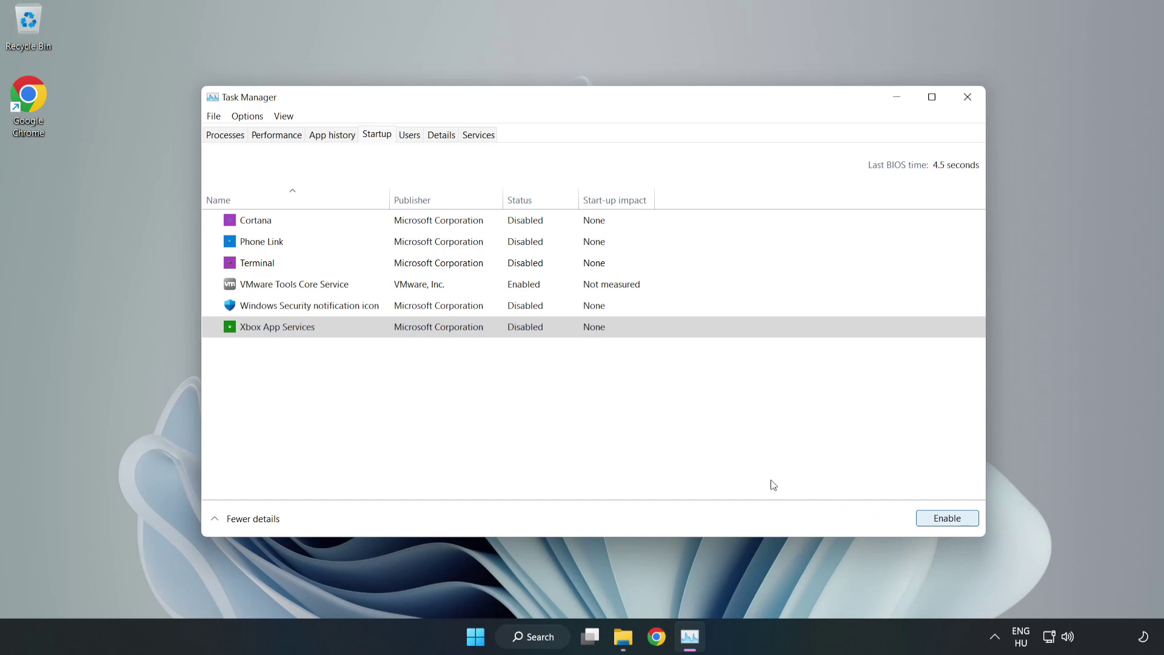
left_click(966, 103)
left_click(966, 102)
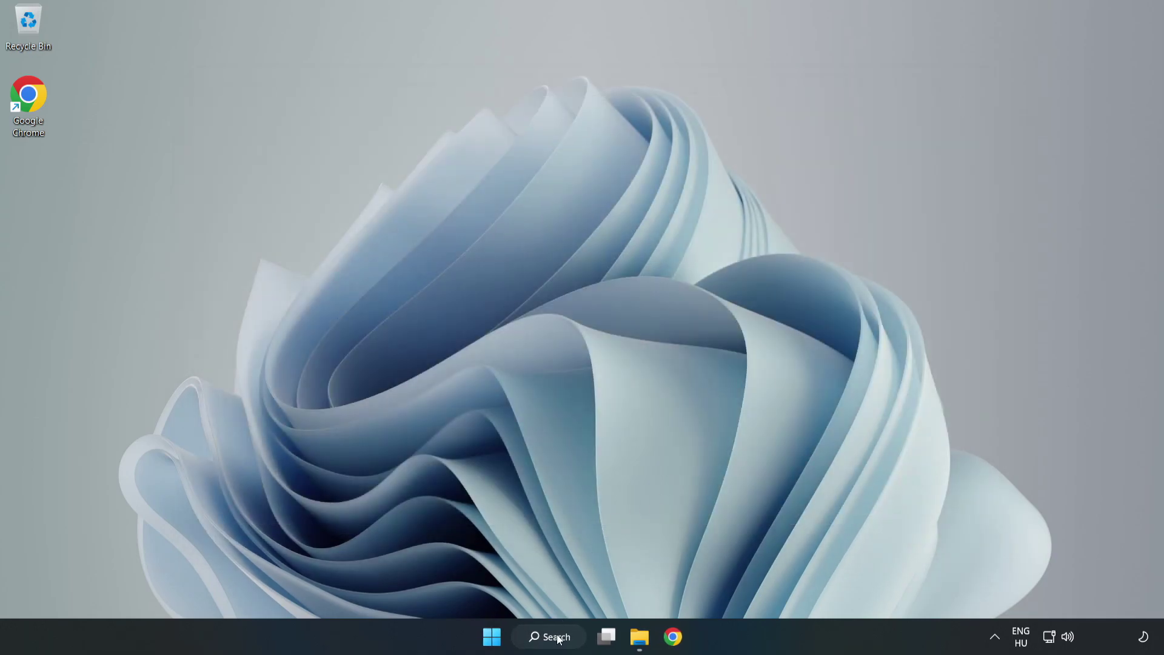
Run a fresh Windows Update check, confirm the PC is up to date, and close Settings.
left_click(557, 638)
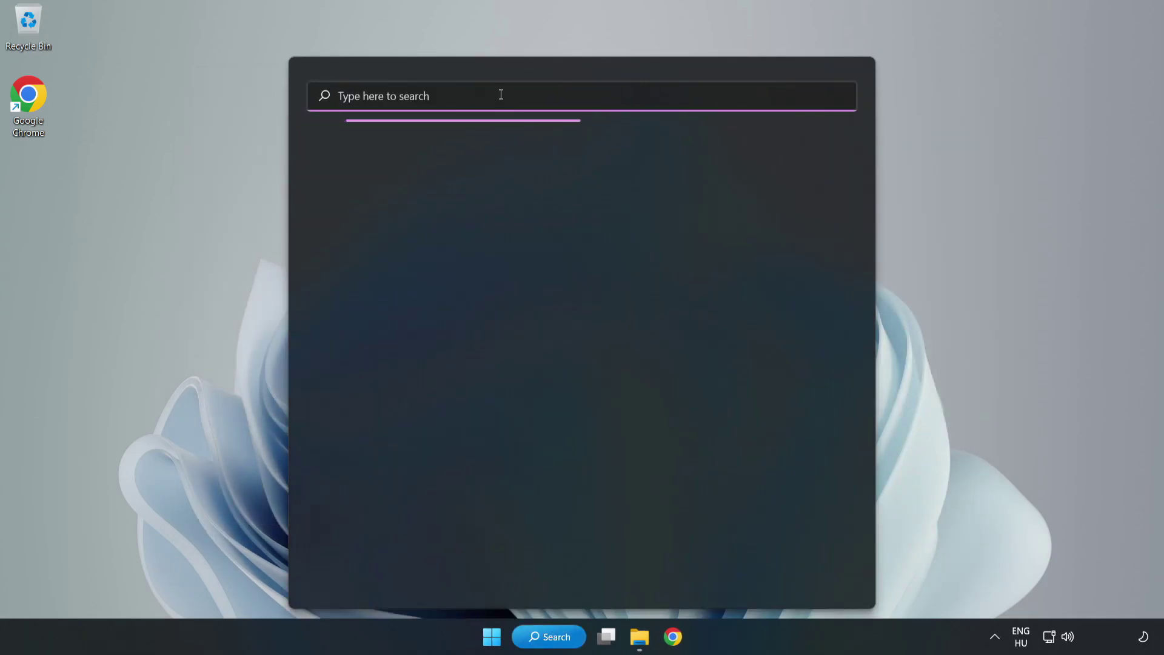
type("update")
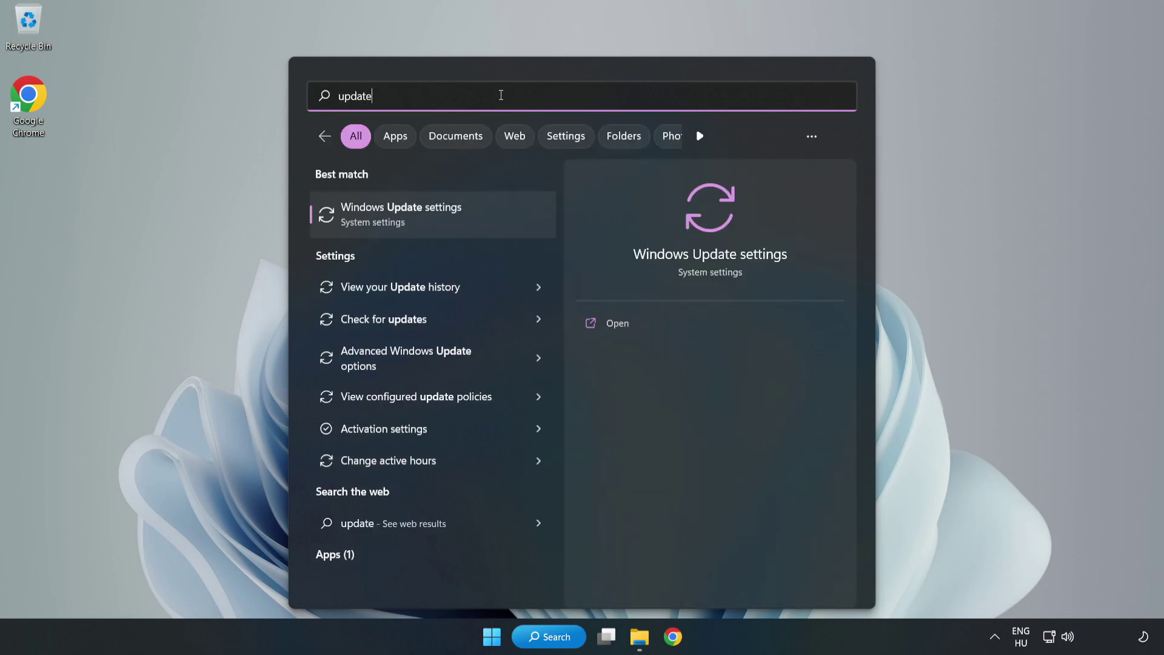
left_click(474, 227)
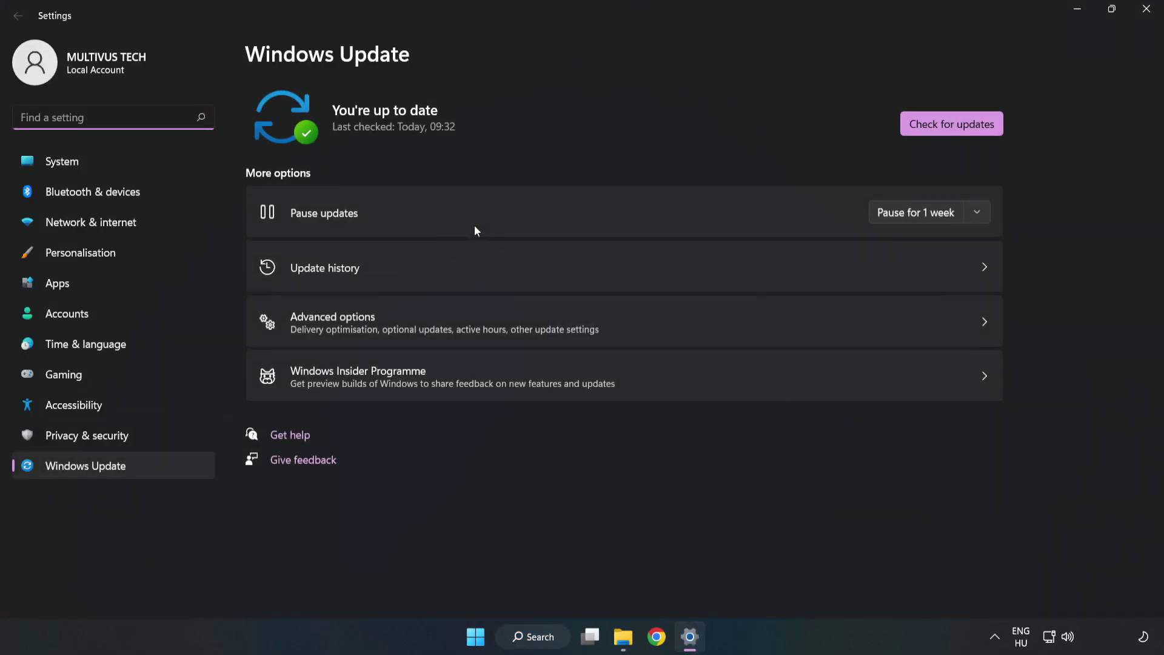
left_click(936, 128)
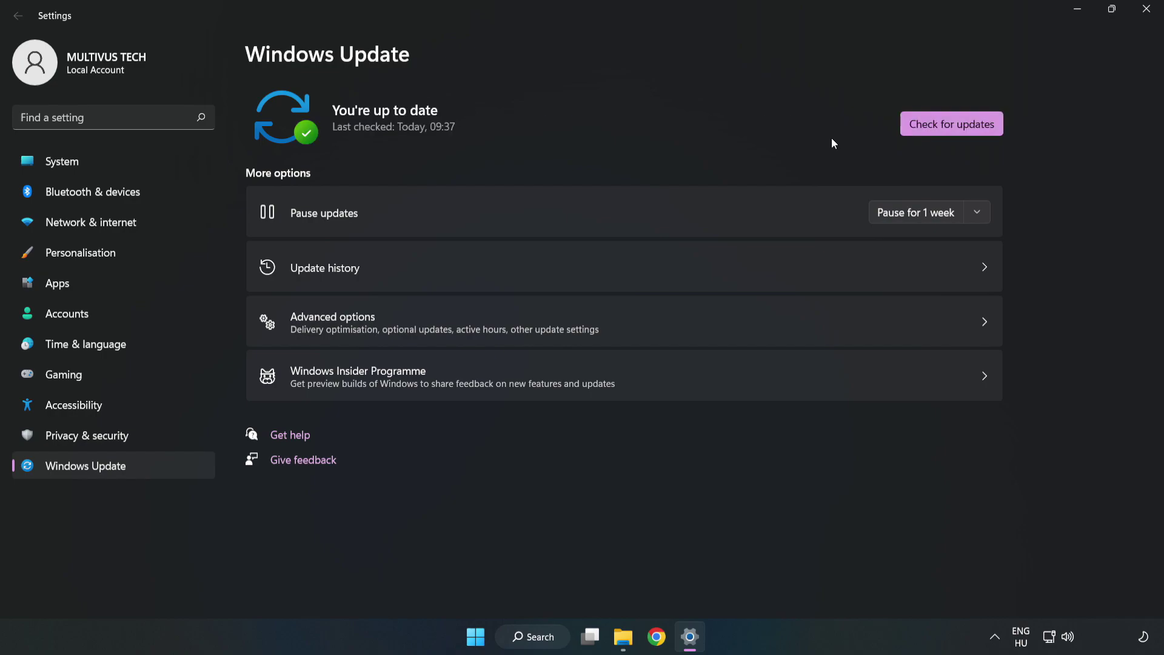
left_click(1142, 15)
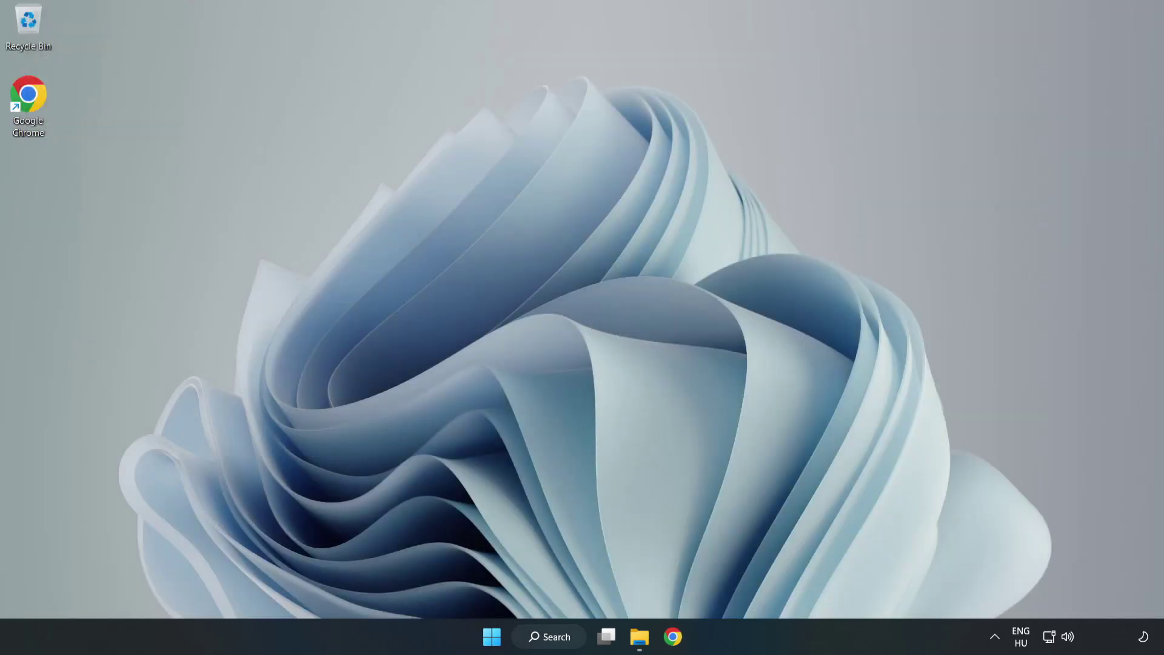
Open Registry Editor at HKEY_CURRENT_USER\System\GameConfigStore to list its GameDVR values.
left_click(570, 643)
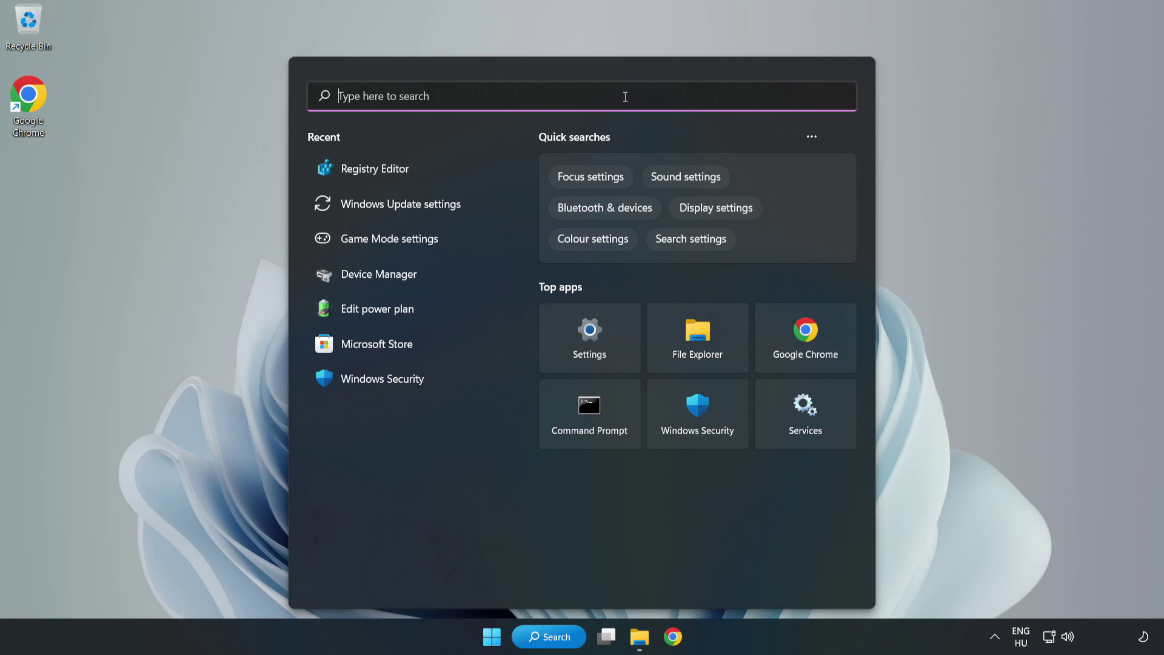
type("regedit")
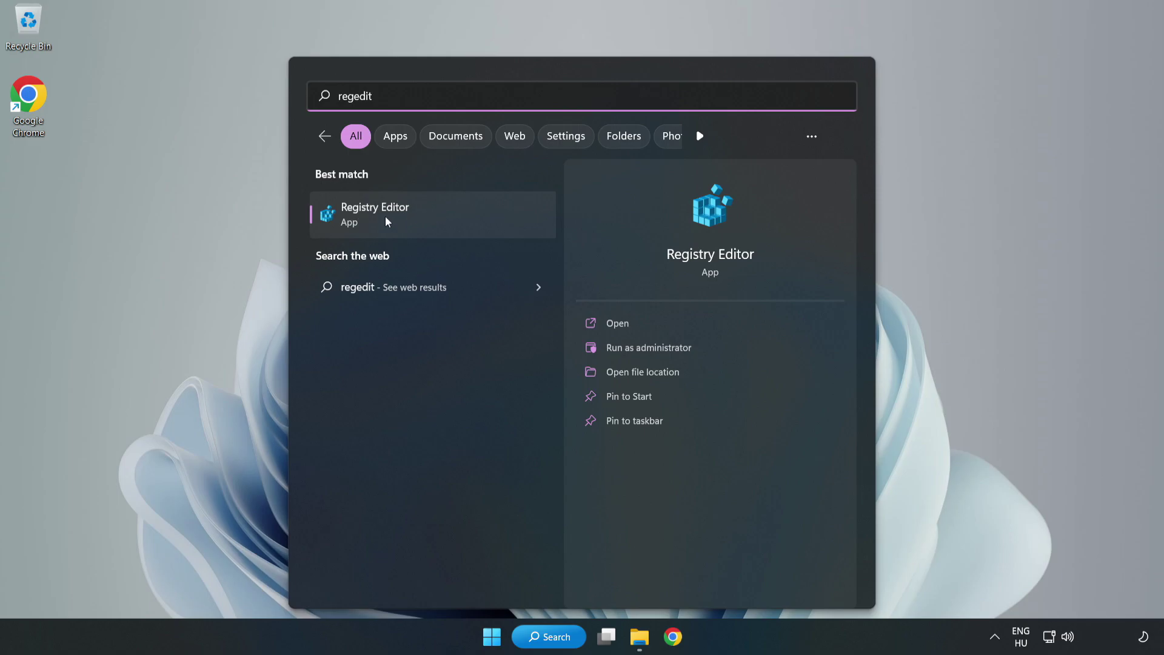
left_click(443, 219)
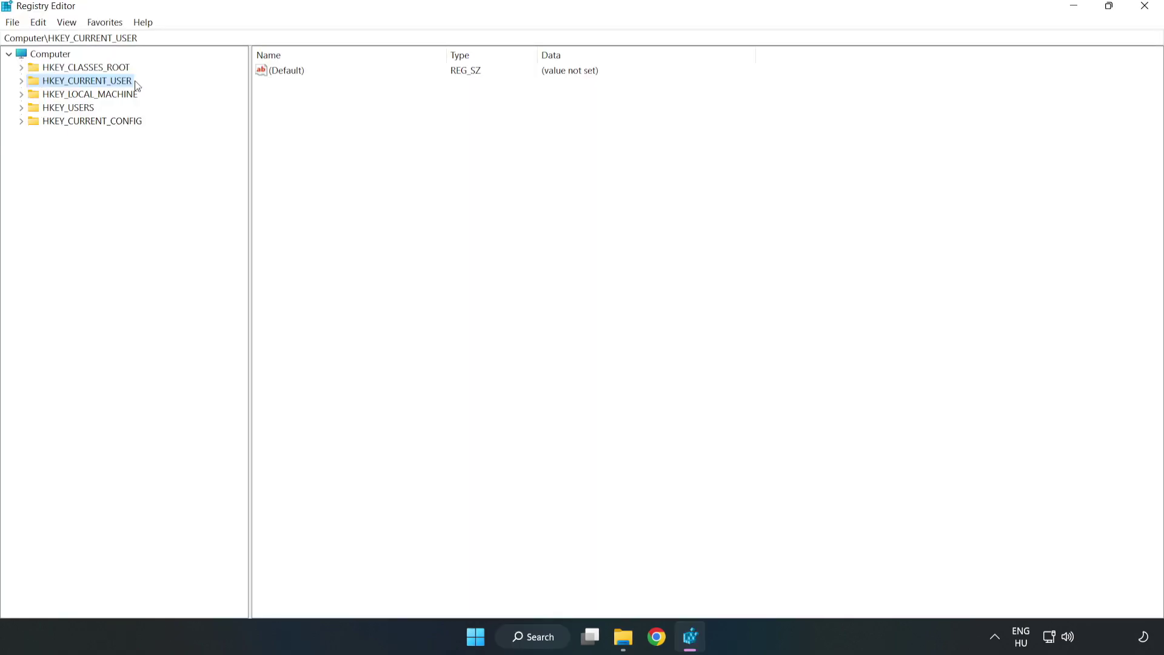
left_click(23, 82)
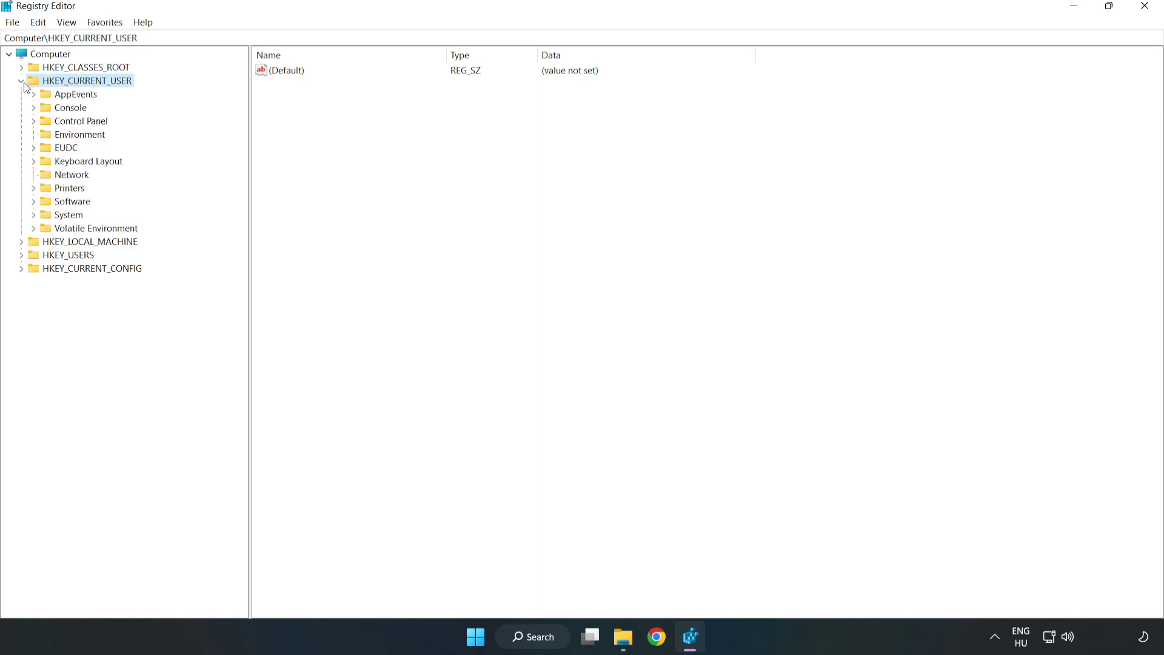
left_click(33, 216)
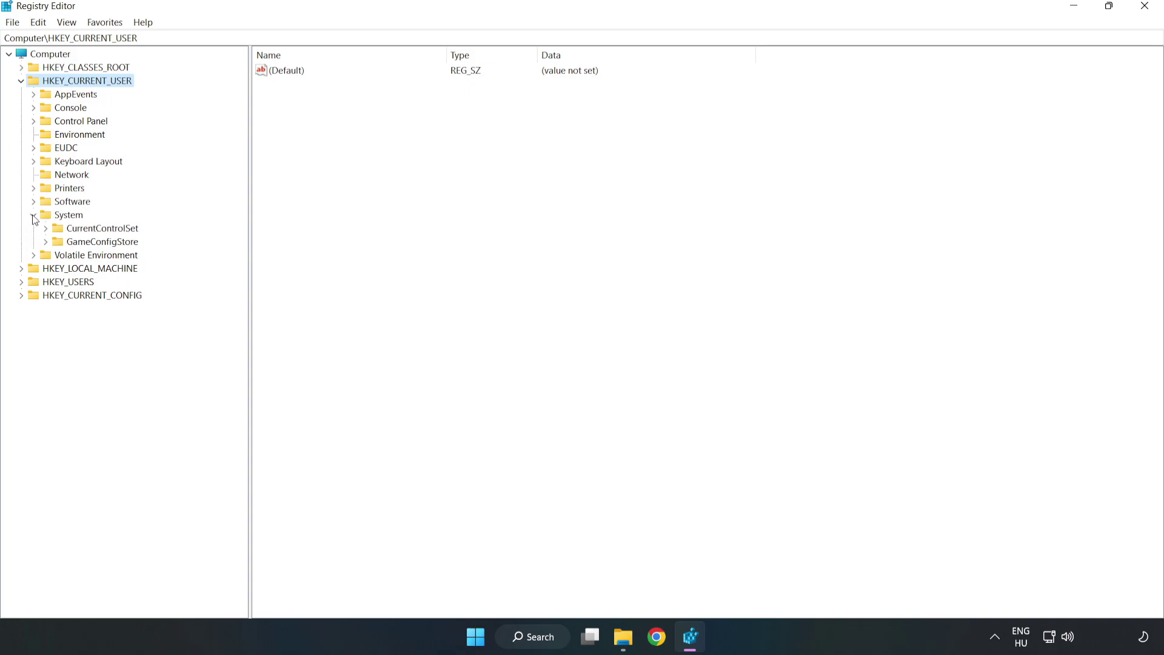
left_click(98, 248)
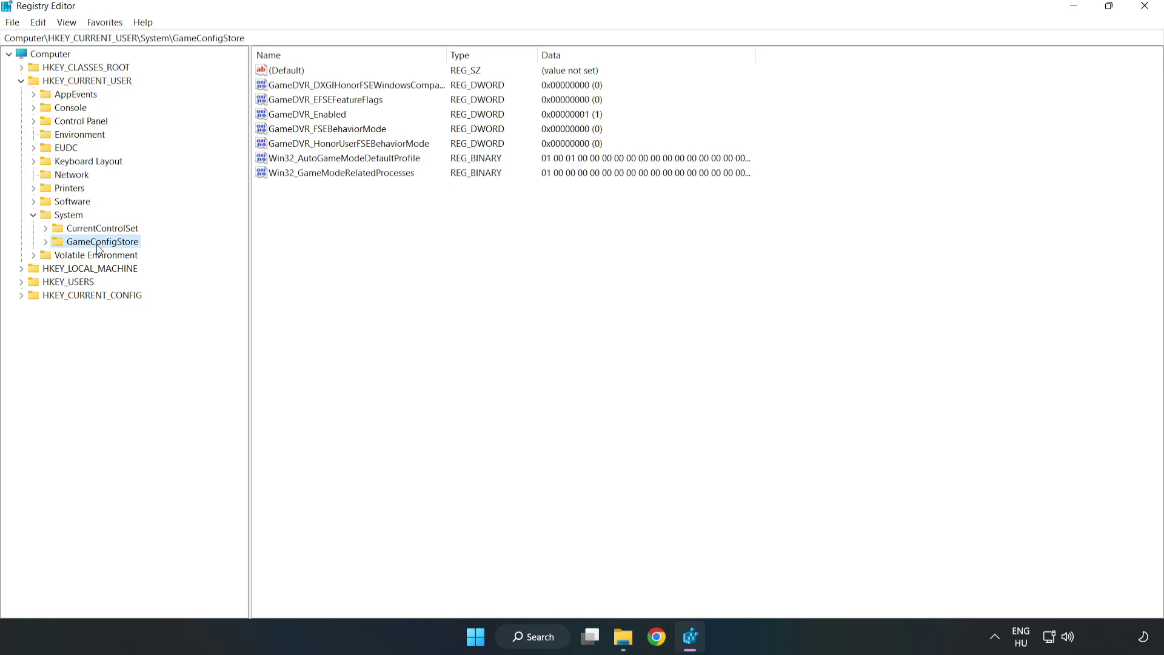
Change the GameDVR_Enabled value data under GameConfigStore from 1 to 0.
left_click(291, 118)
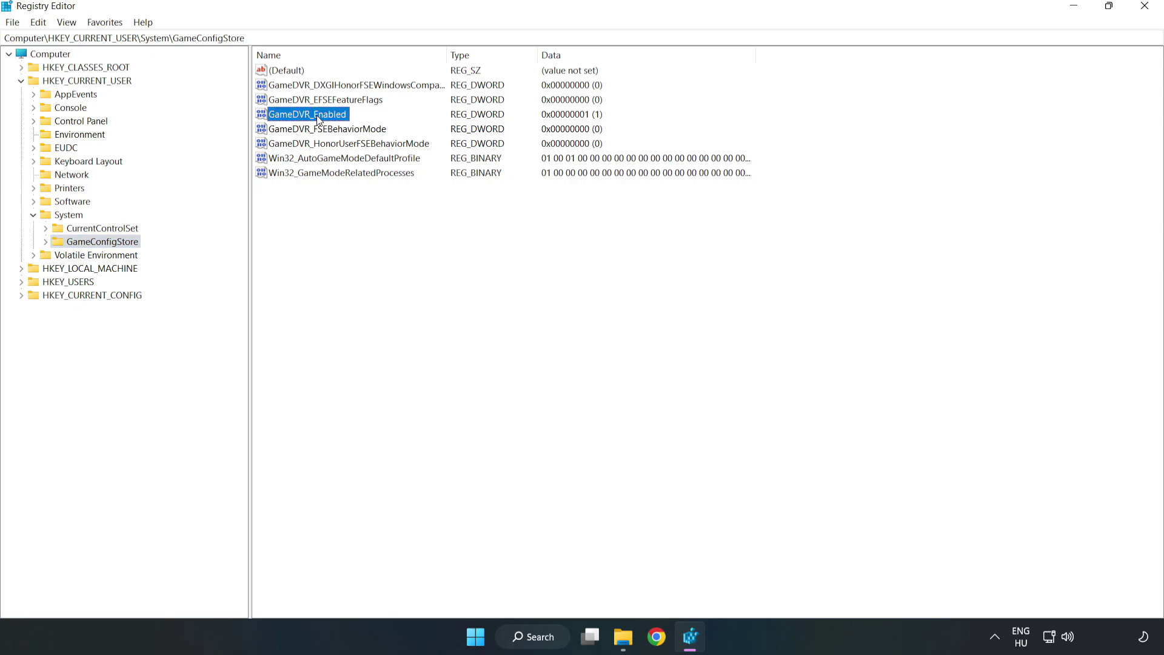
right_click(317, 120)
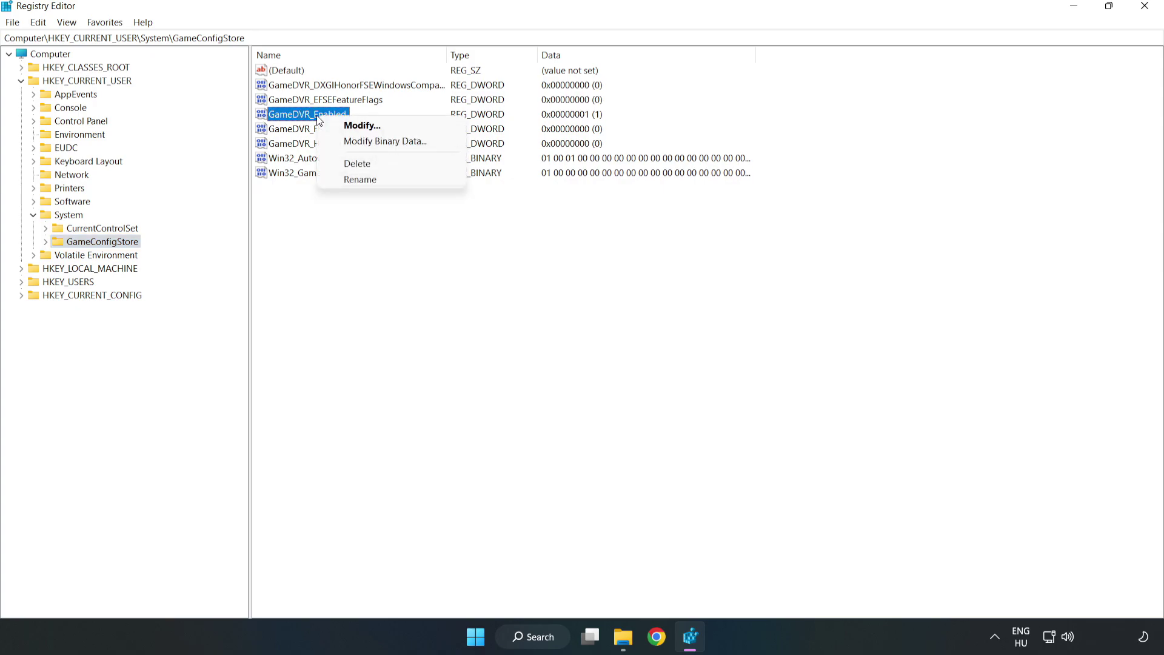
left_click(370, 126)
mouse_move(232, 78)
left_mouse_down()
mouse_move(410, 160)
mouse_move(652, 245)
left_mouse_up()
left_click(488, 315)
left_click_drag(488, 316, 403, 303)
type("0")
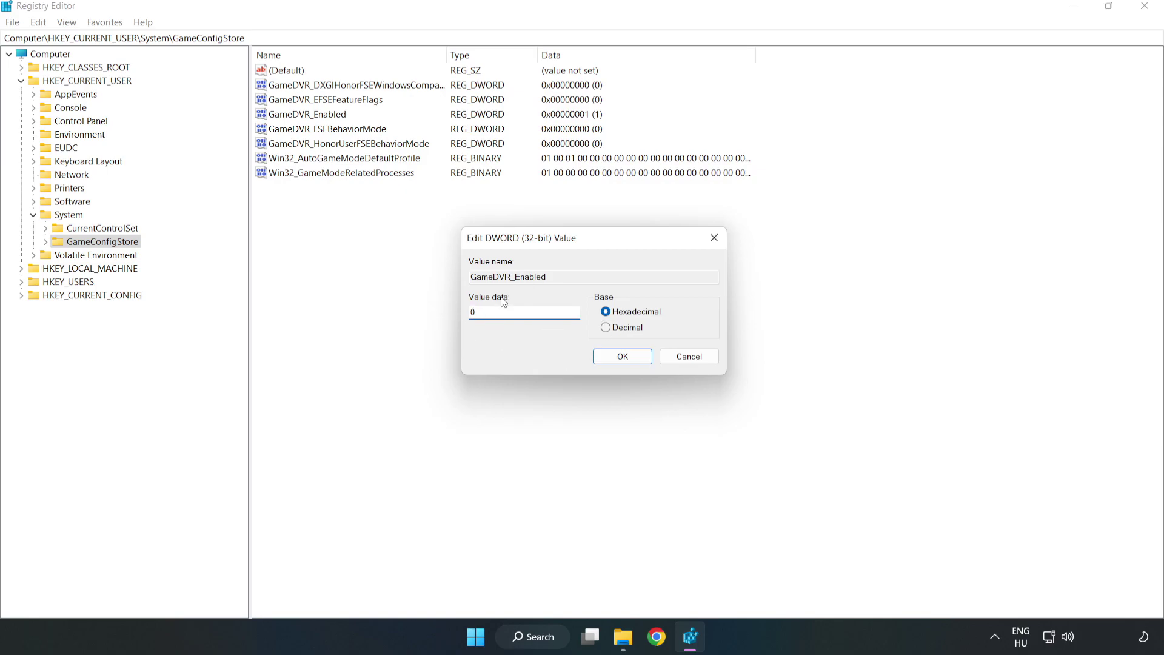
left_click(623, 357)
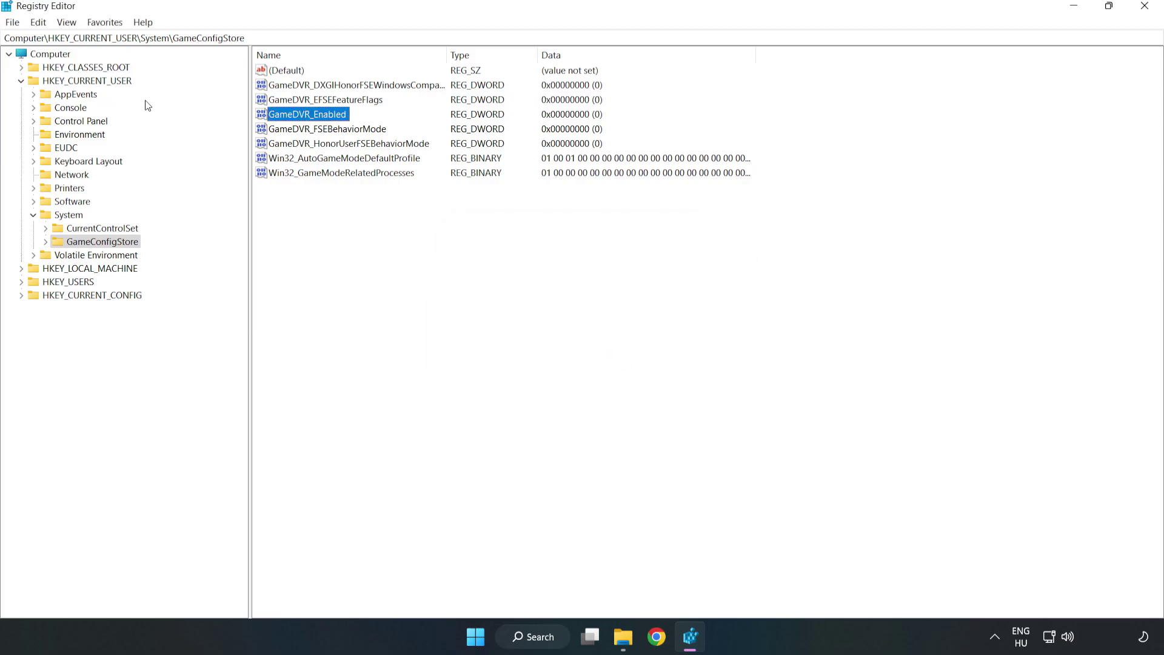
Browse to HKLM\SOFTWARE\Microsoft\PolicyManager\default\ApplicationManagement\AllowGameDVR.
left_click(21, 82)
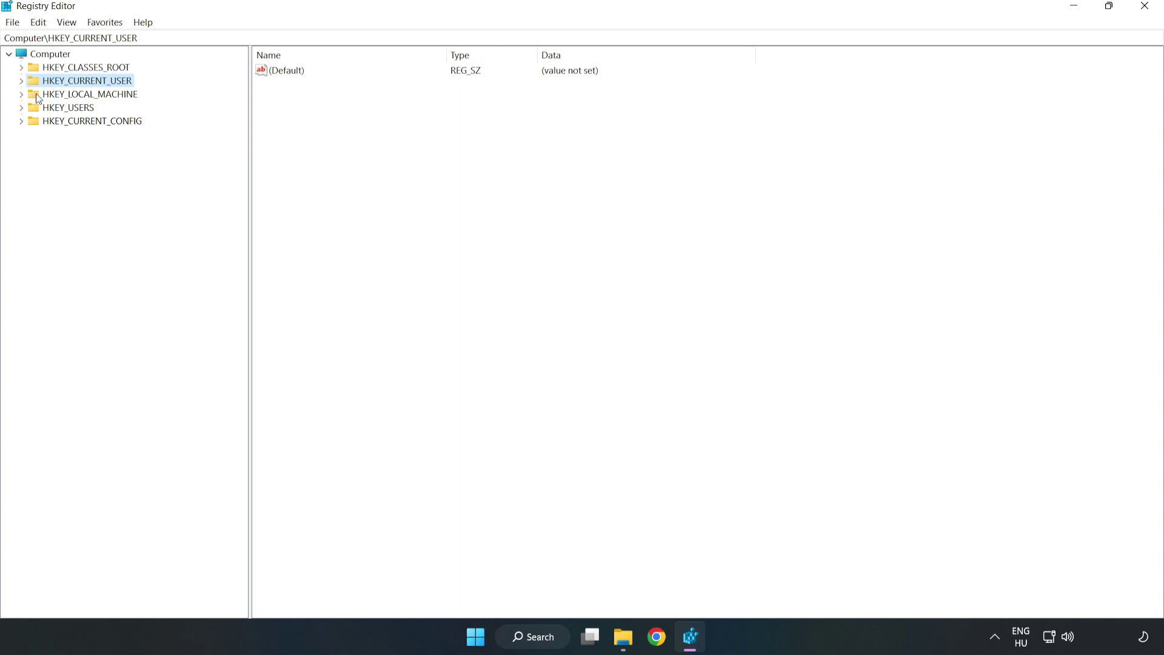
double_click(29, 96)
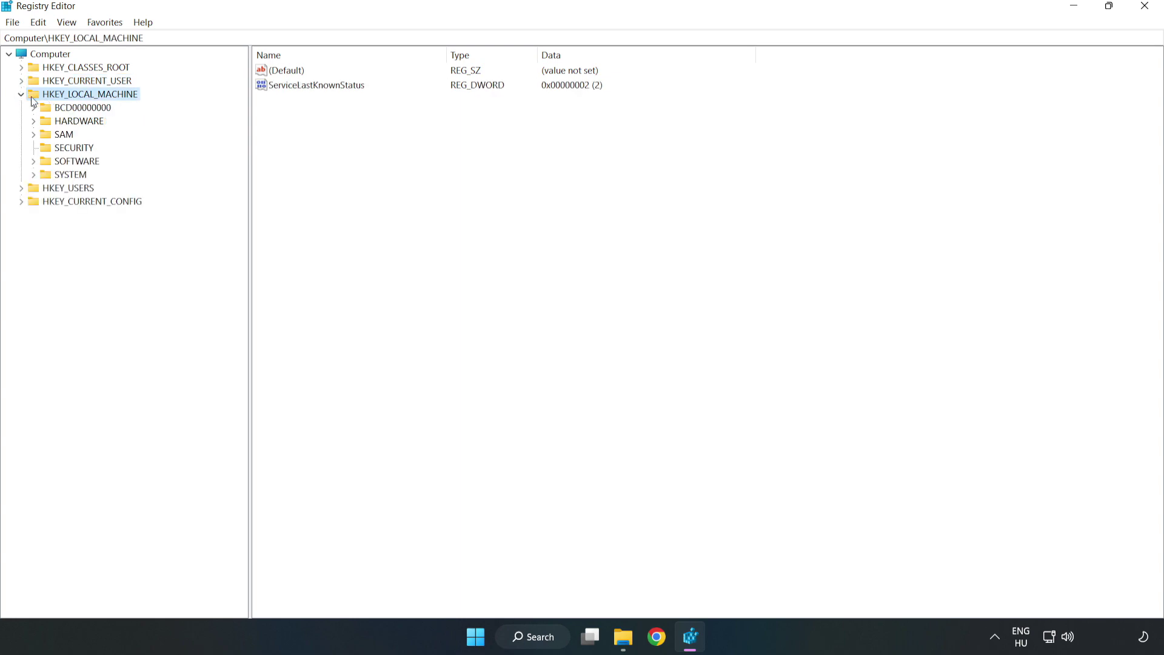
left_click(36, 160)
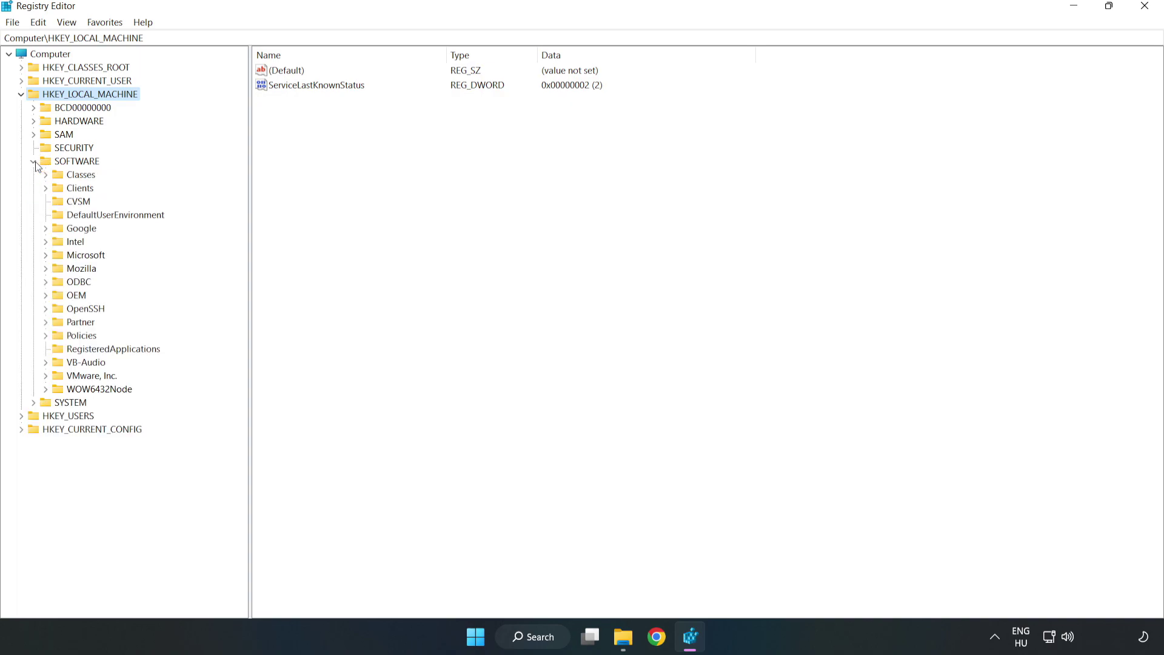
left_click(47, 256)
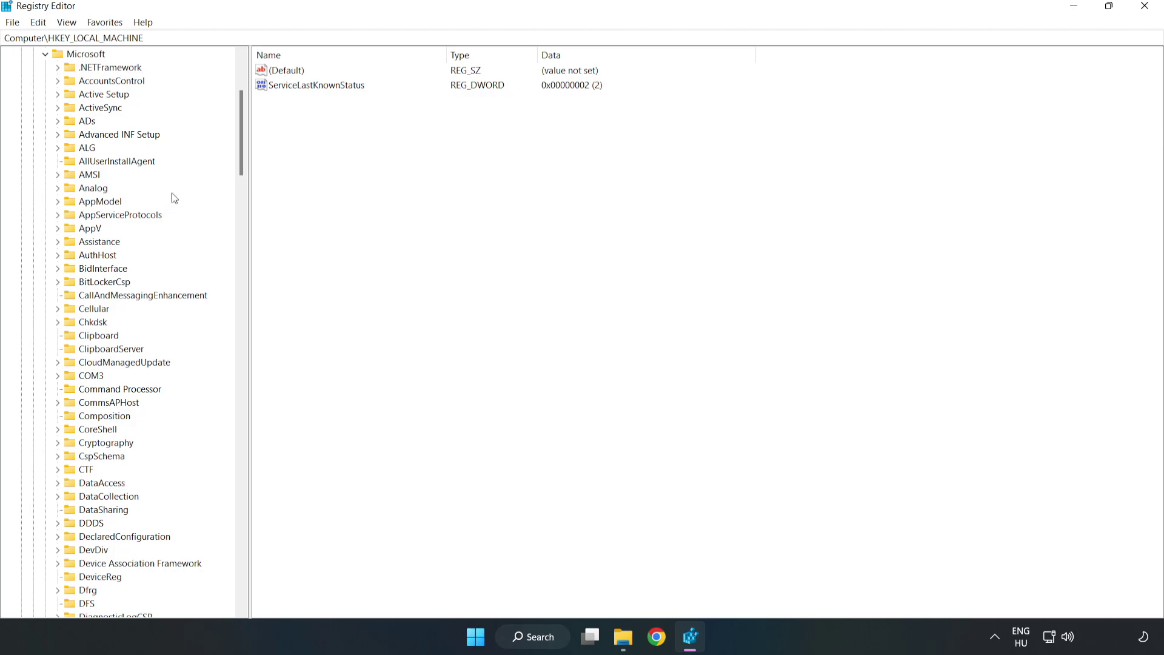
left_click_drag(239, 155, 265, 432)
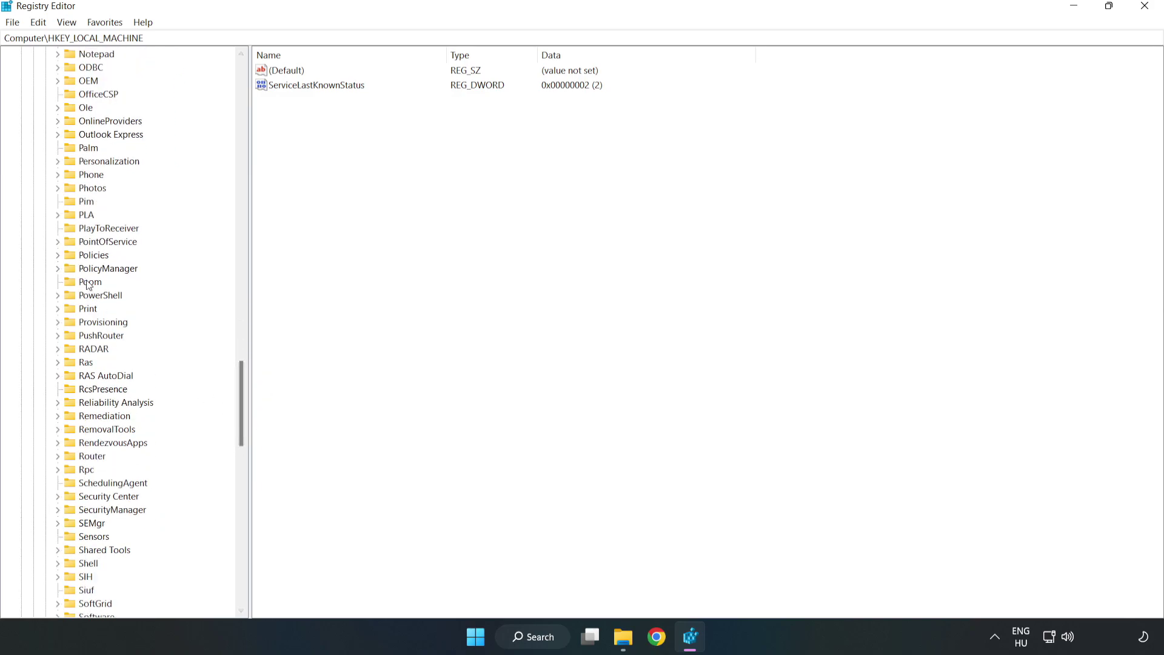
left_click(57, 269)
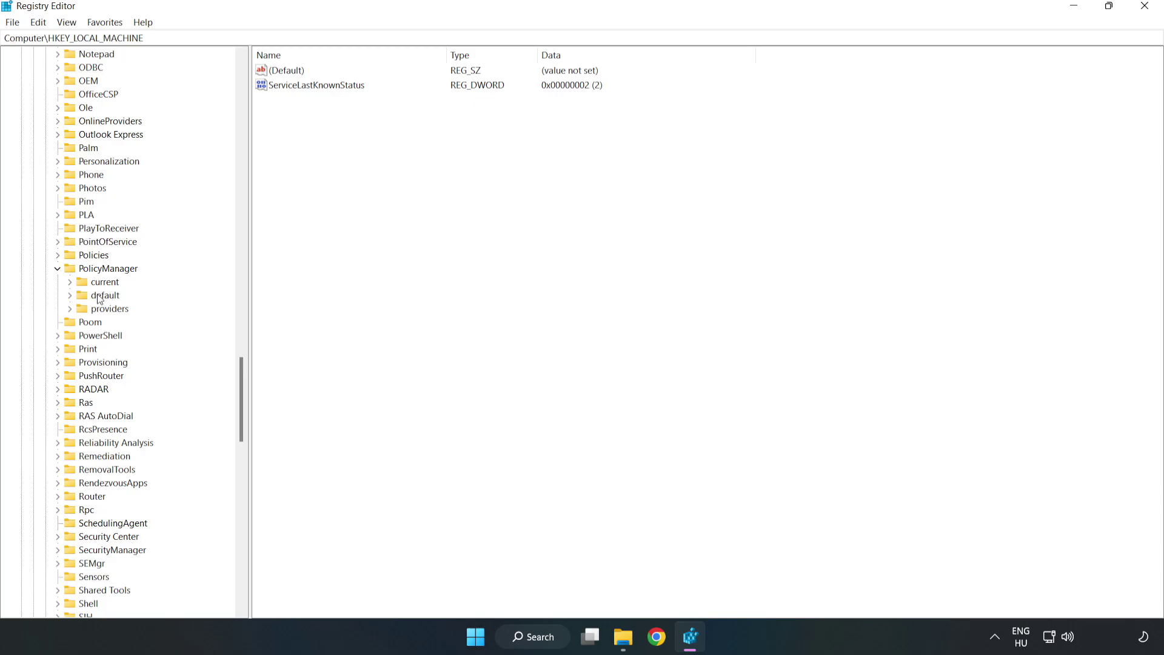
left_click(71, 296)
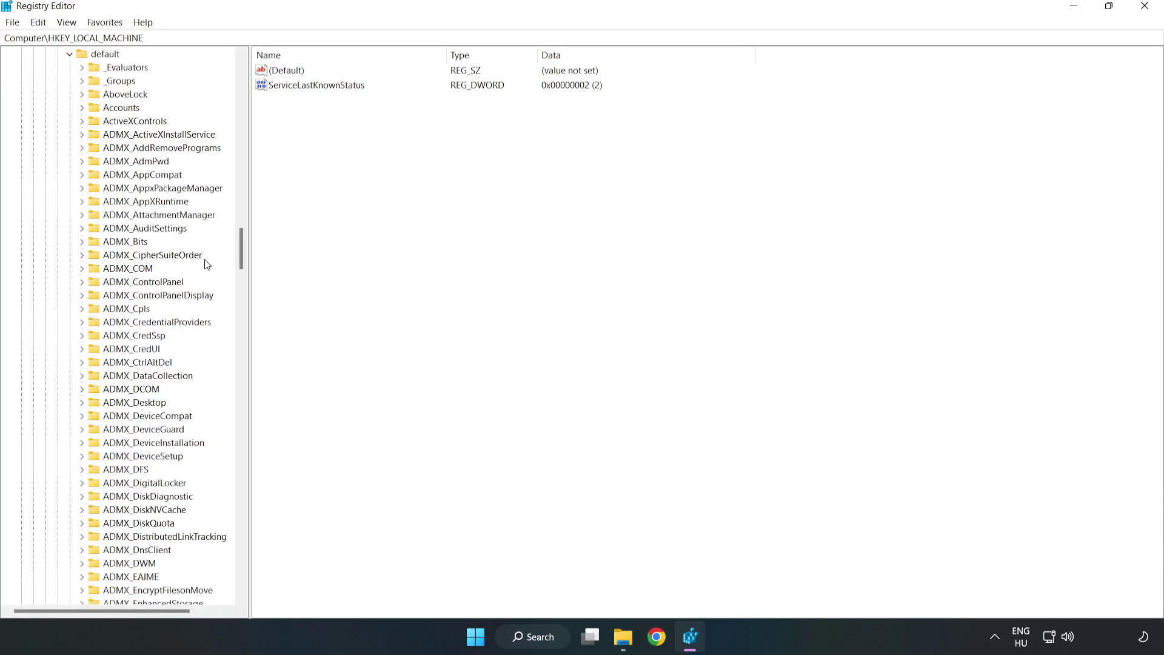
left_click_drag(241, 248, 236, 384)
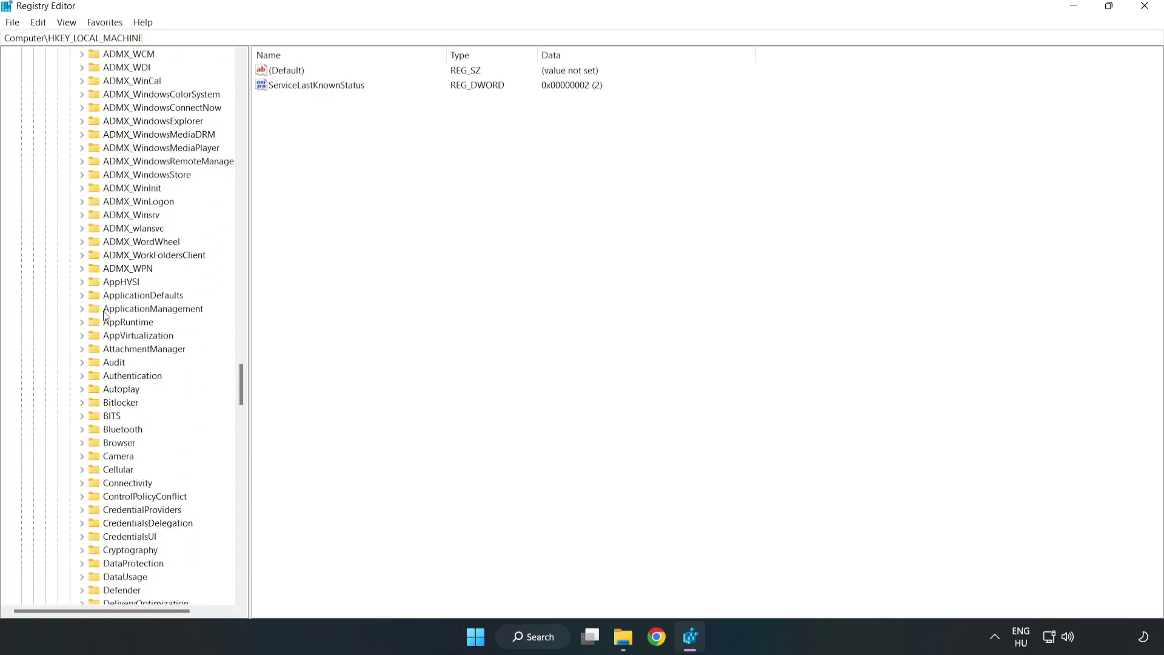
left_click(84, 306)
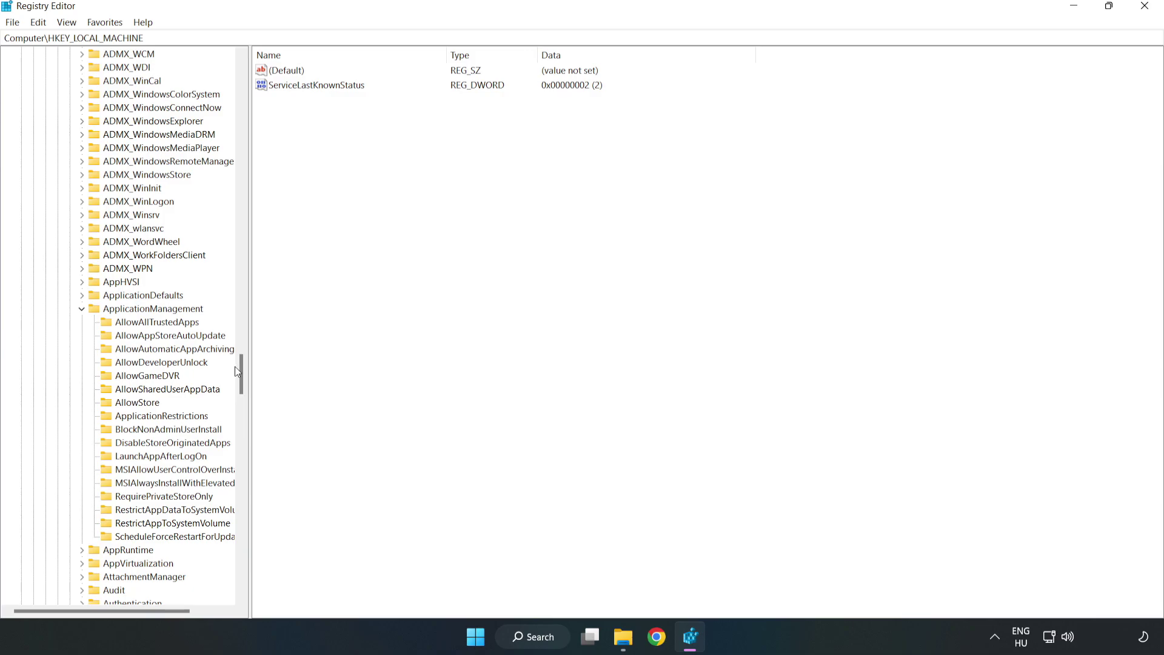
left_click(134, 377)
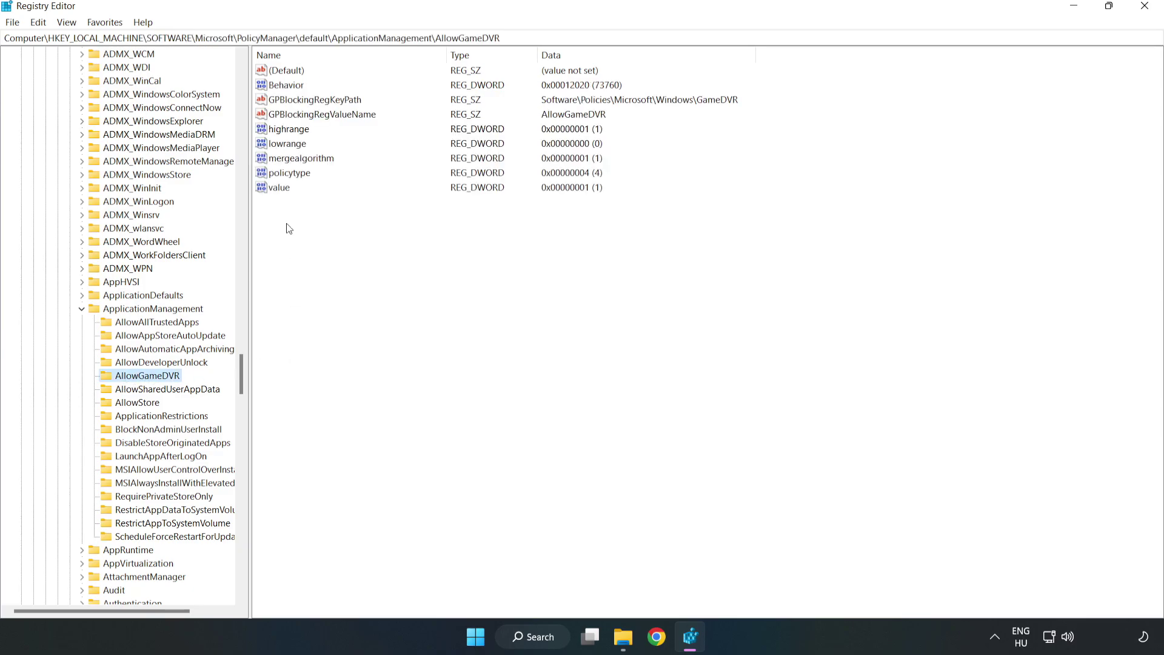
Set the AllowGameDVR 'value' entry's data to 0.
left_click(271, 191)
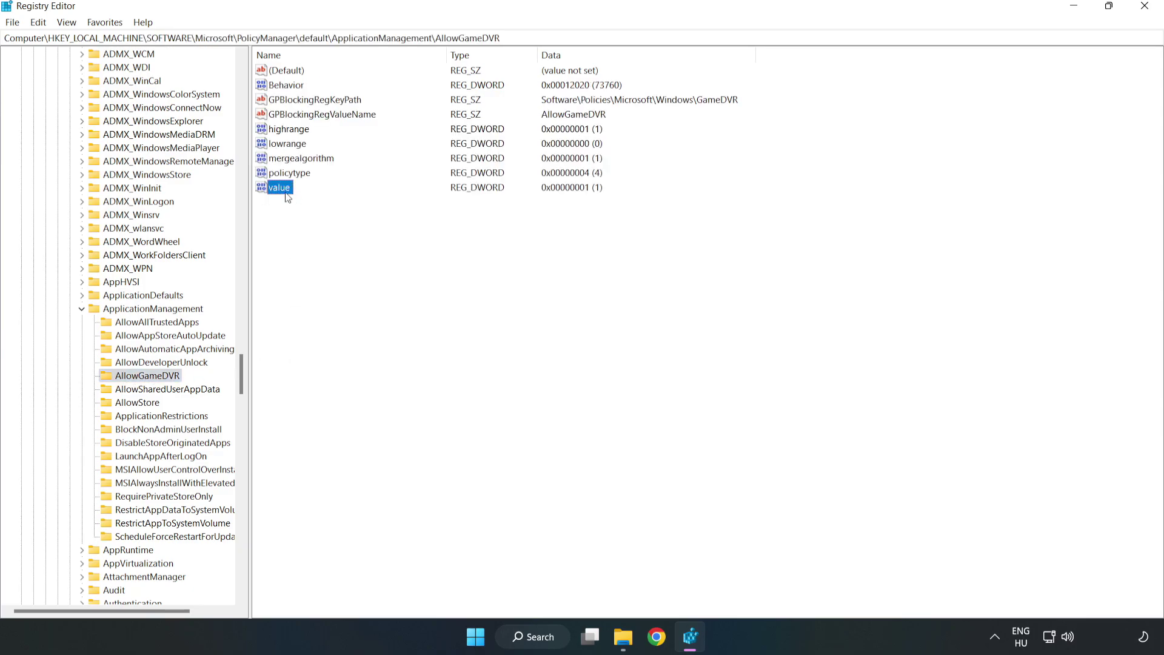
right_click(284, 194)
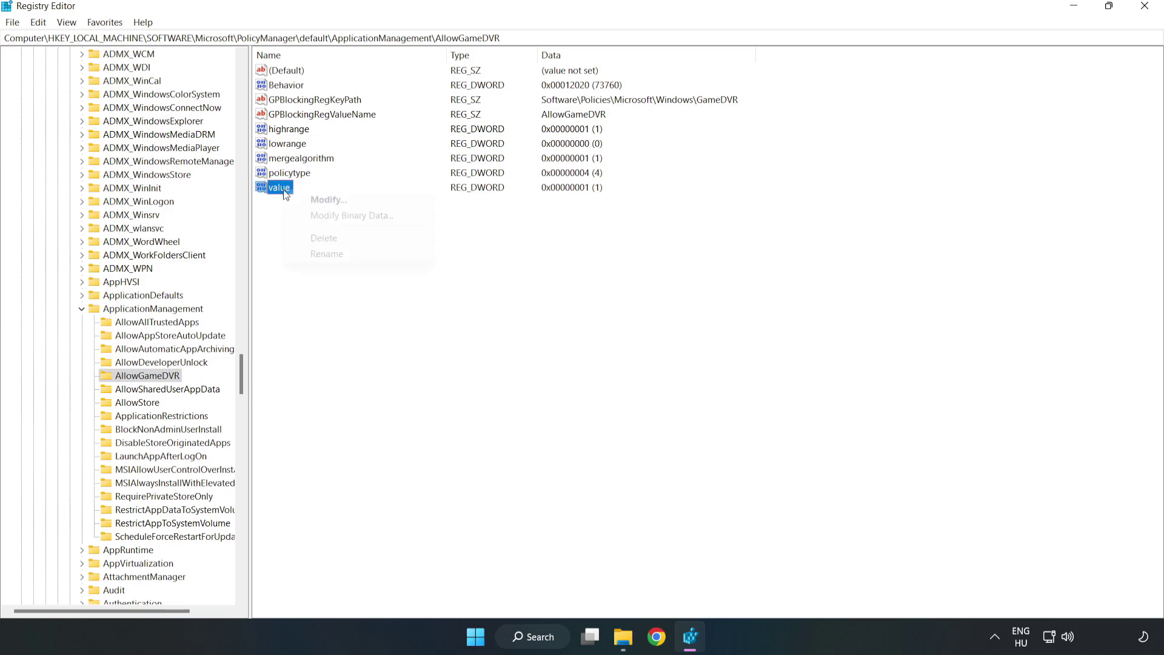
left_click(333, 202)
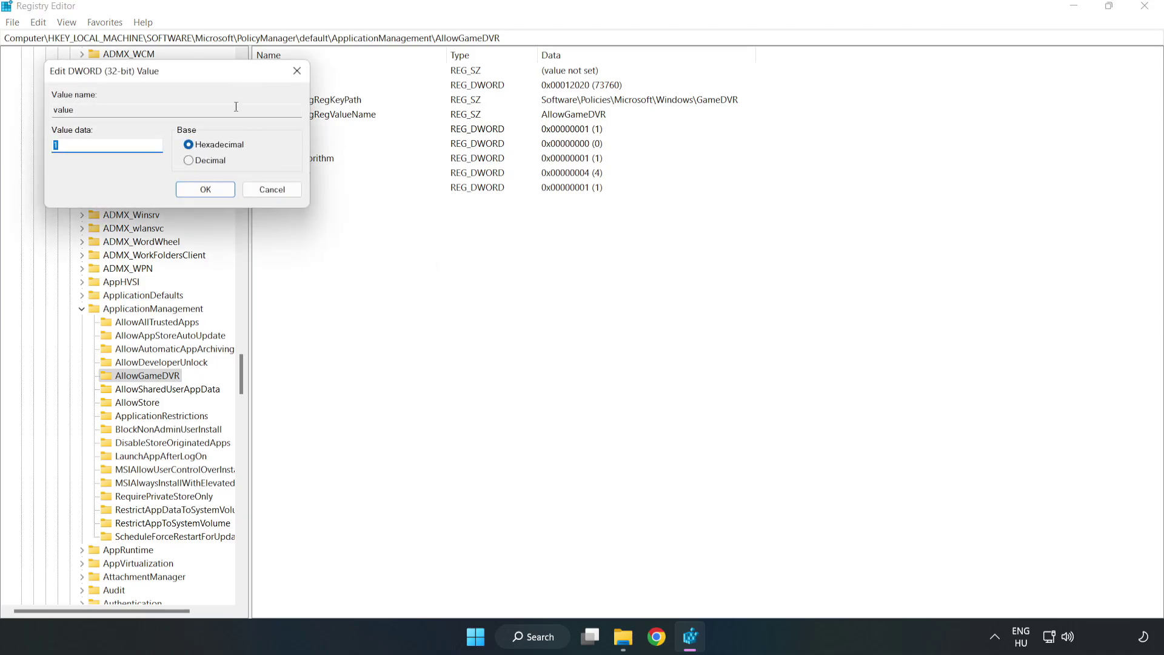
left_click_drag(231, 78, 590, 241)
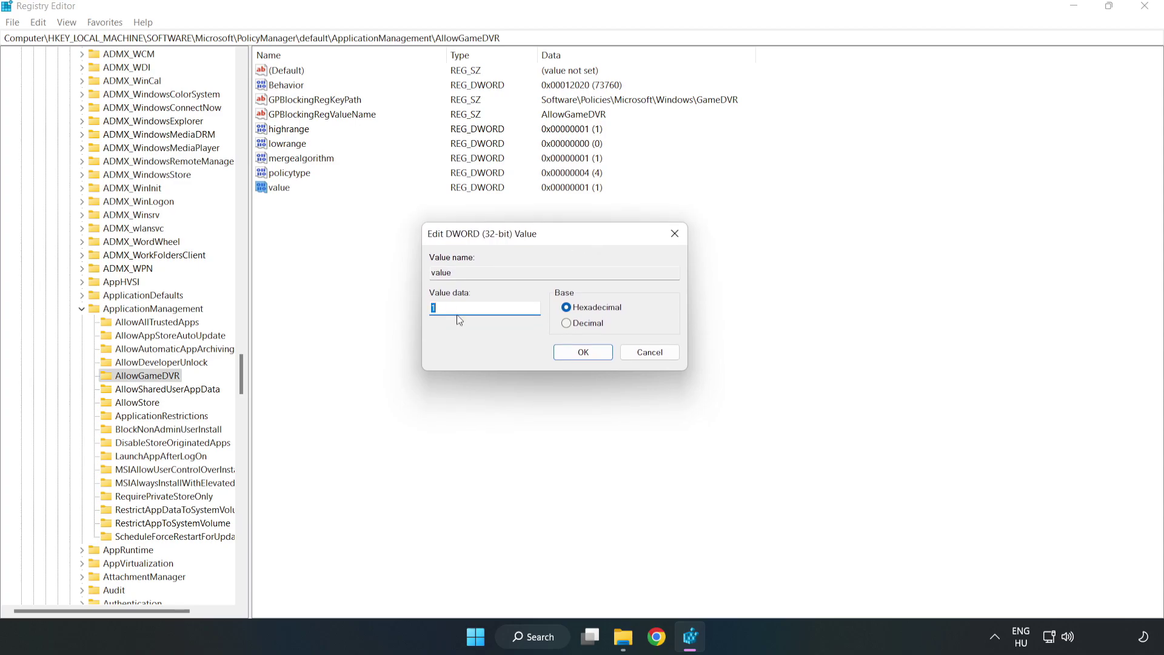
type("0")
left_click(587, 352)
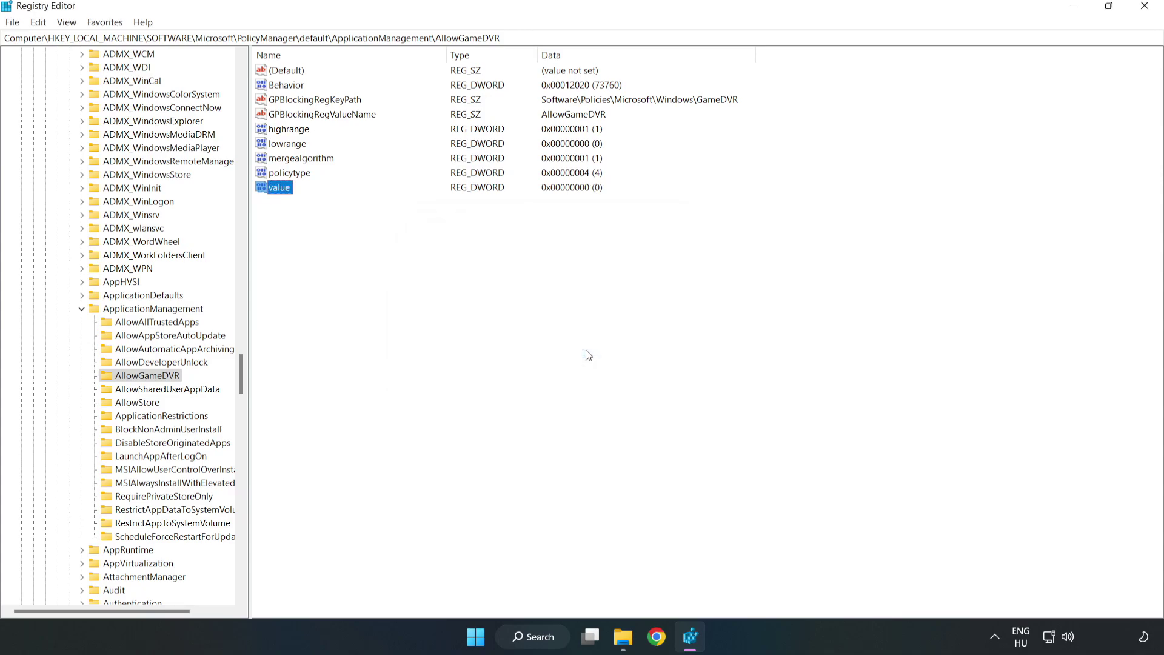
Close Registry Editor and download the English DirectX End-User Runtime Web Installer.
left_click(1144, 9)
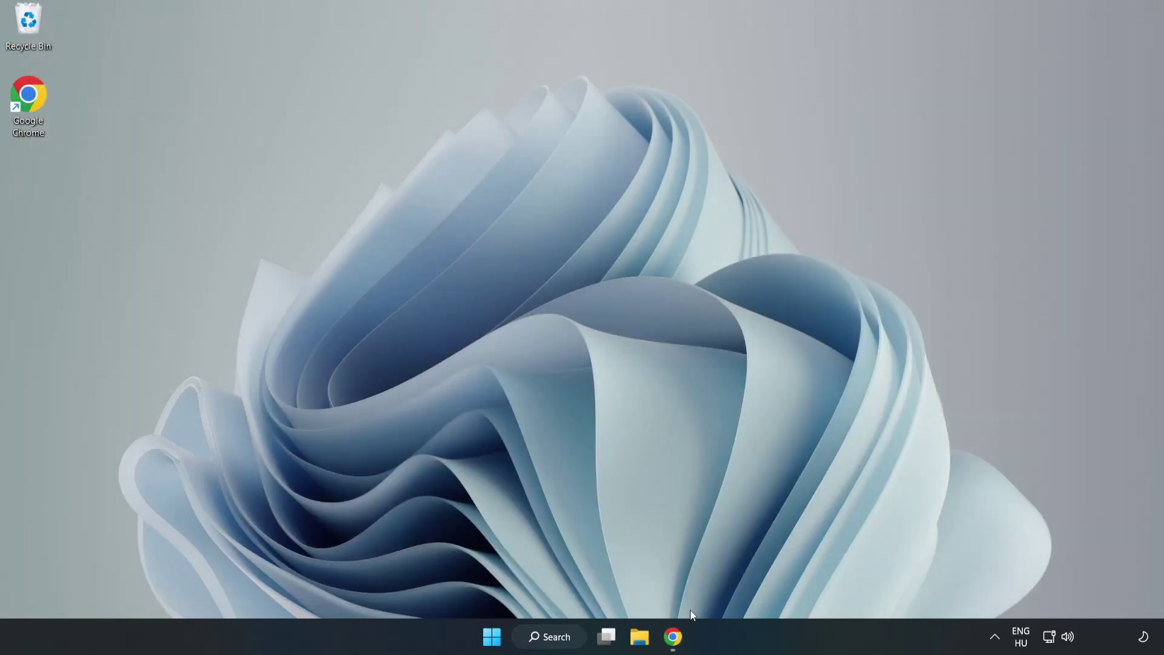
left_click(676, 642)
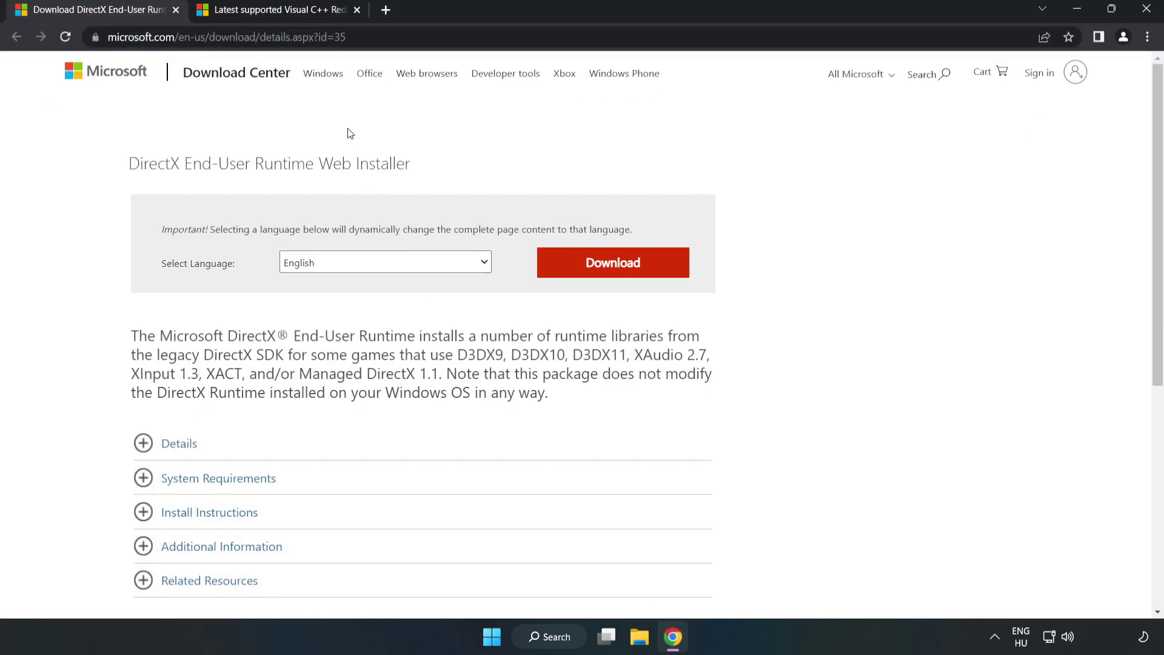
left_click_drag(346, 37, 292, 36)
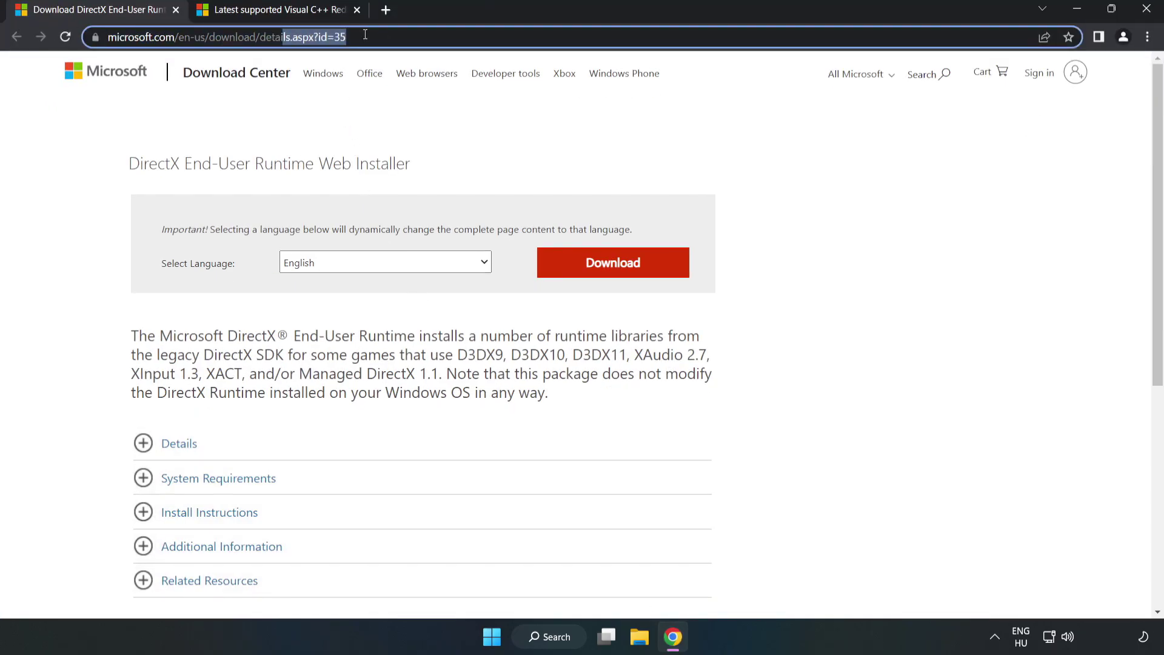
left_click(470, 138)
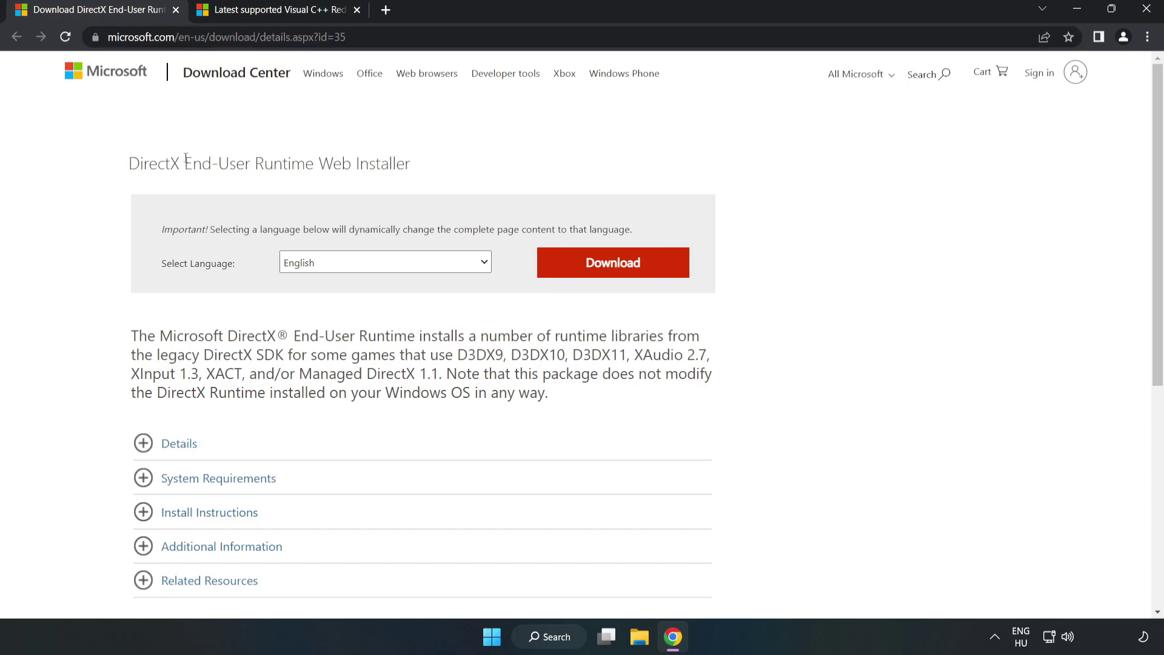
left_click(620, 277)
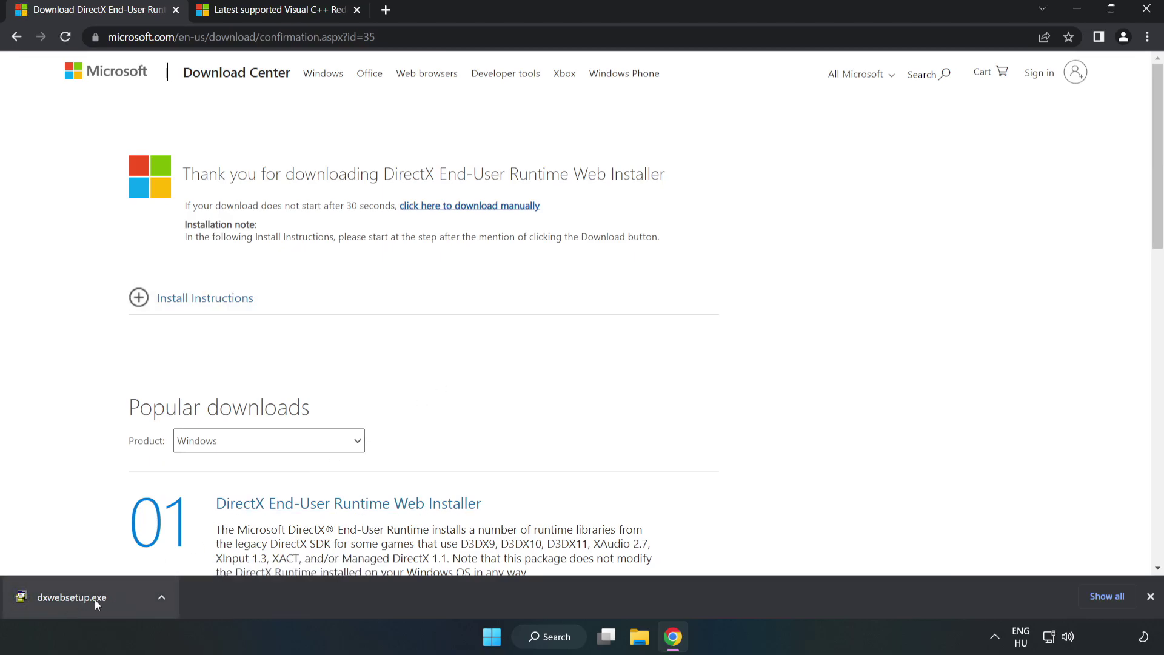
Run dxwebsetup.exe, accept the license, decline the Bing Bar, and finish DirectX Setup.
left_click(117, 600)
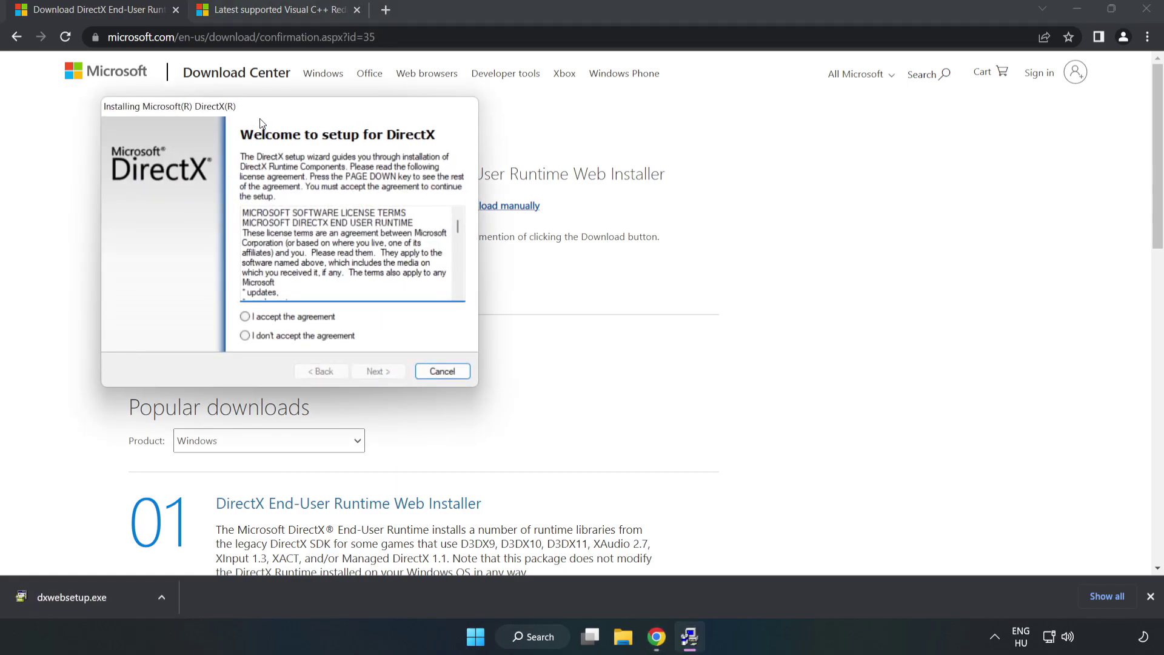
left_click_drag(246, 106, 538, 161)
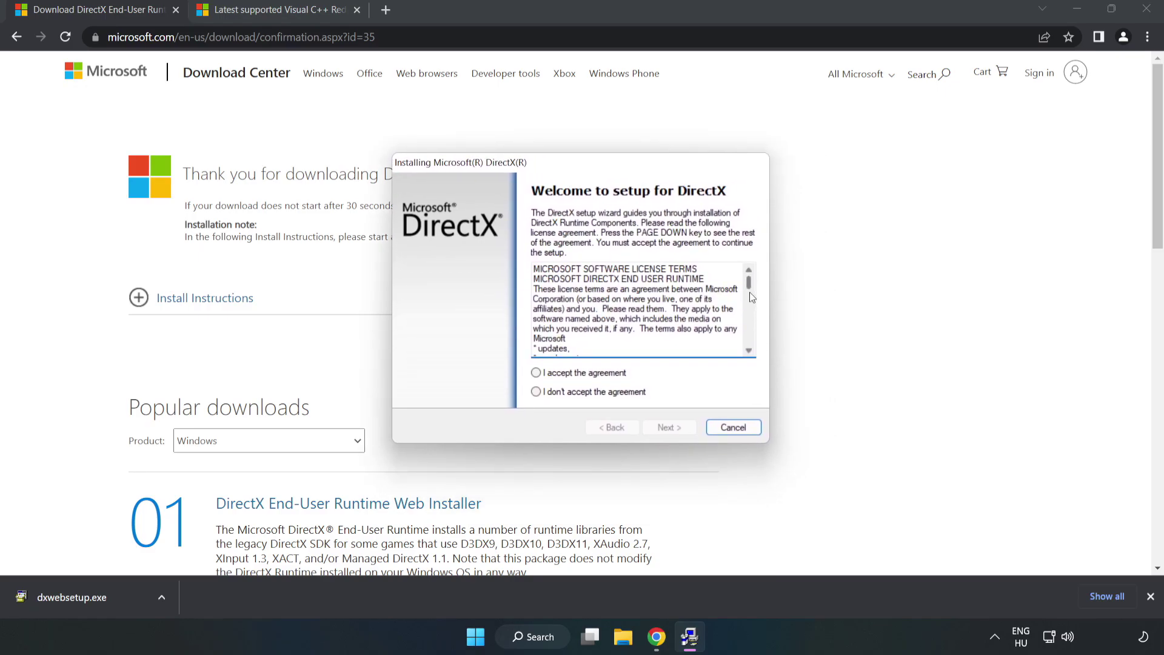
left_click_drag(749, 290, 749, 340)
left_click(535, 375)
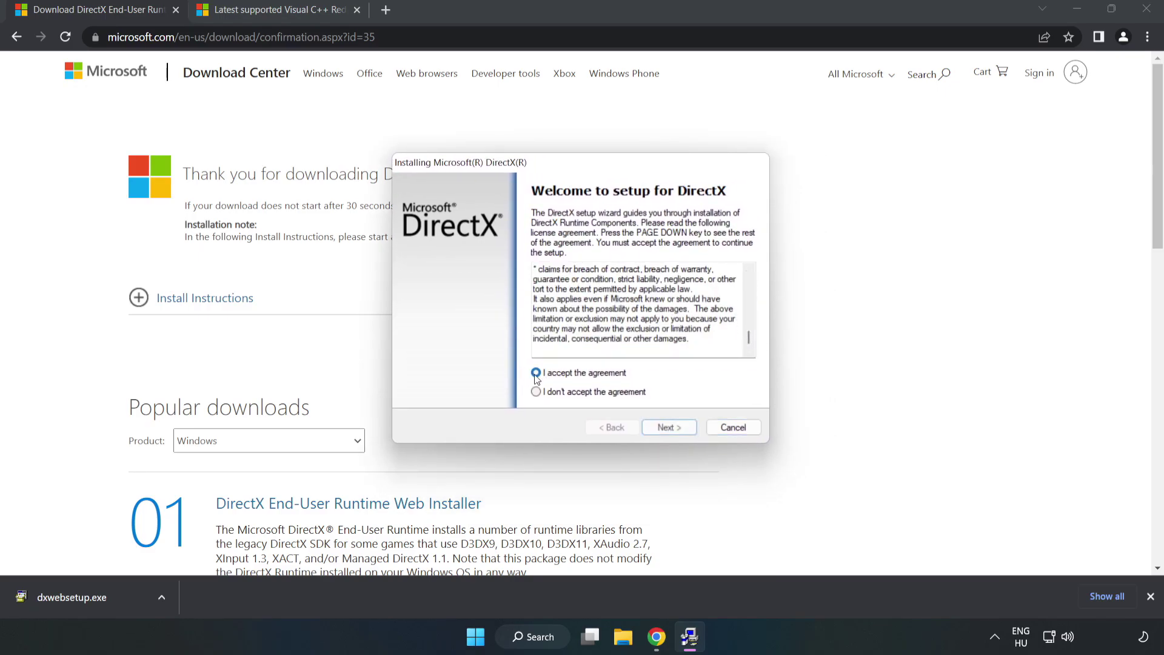
left_click(674, 428)
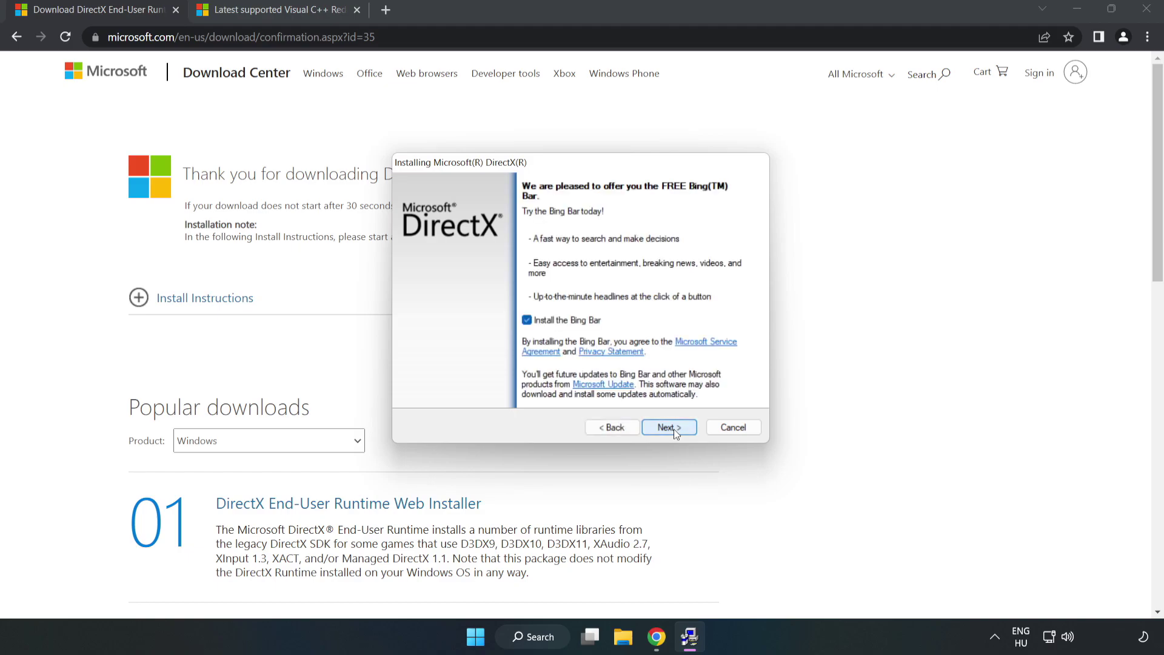
left_click(527, 322)
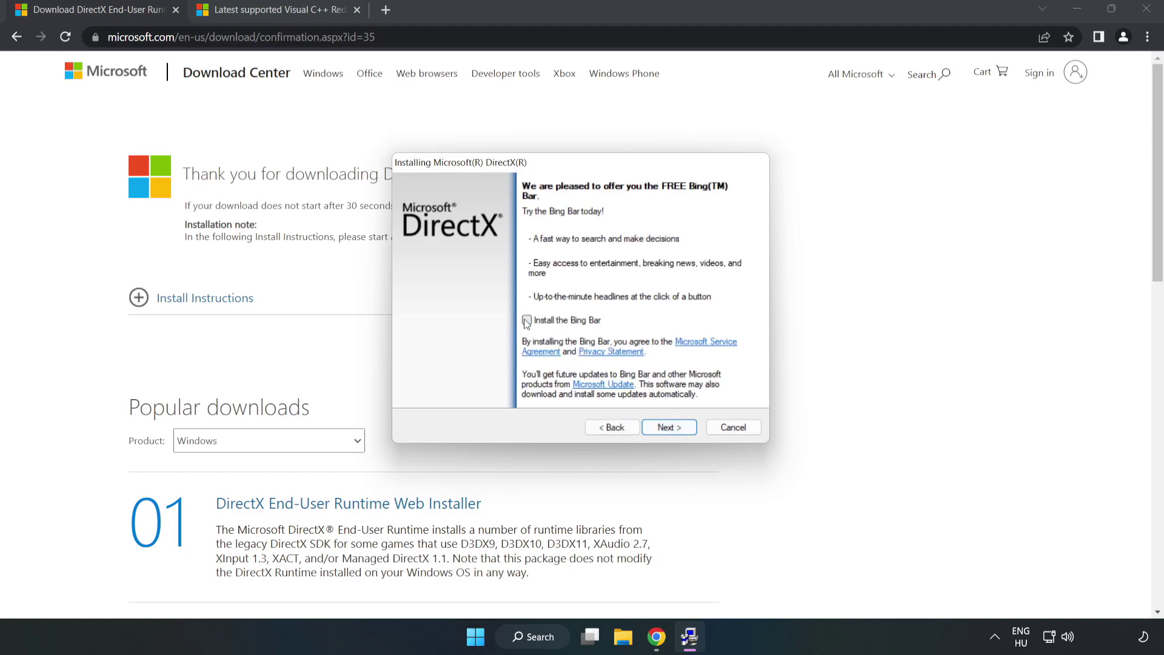
left_click(671, 425)
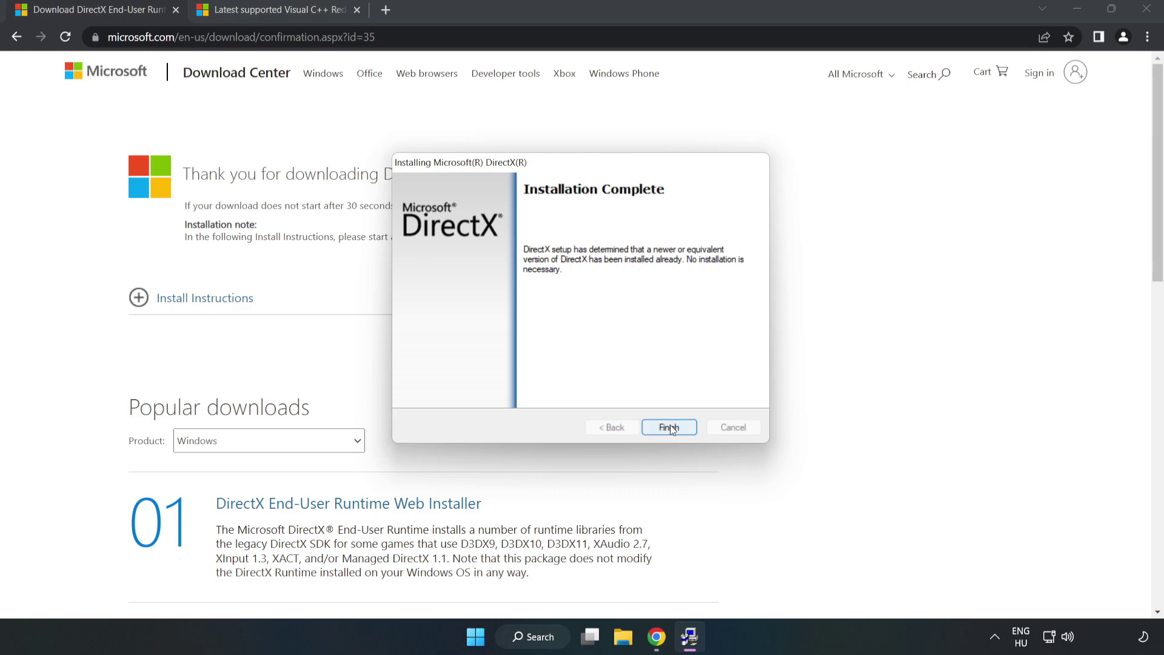
left_click(670, 427)
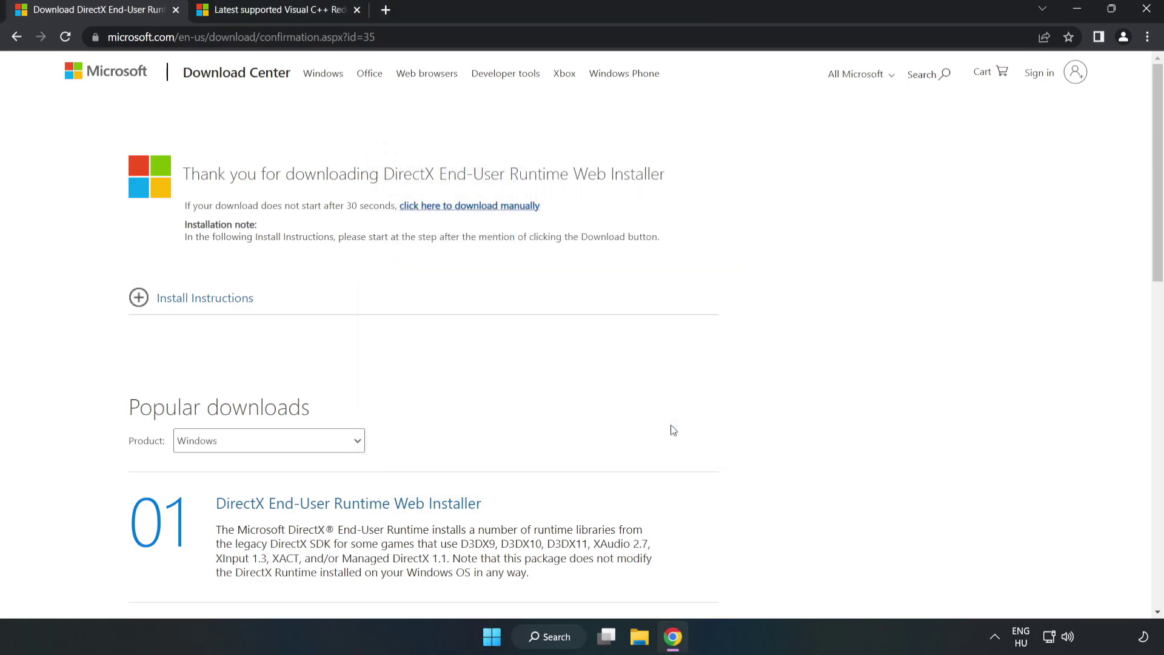
Close the DirectX tab and download the ARM64, x86 and x64 Visual C++ 2015–2022 installers, allowing multiple downloads.
left_click(176, 13)
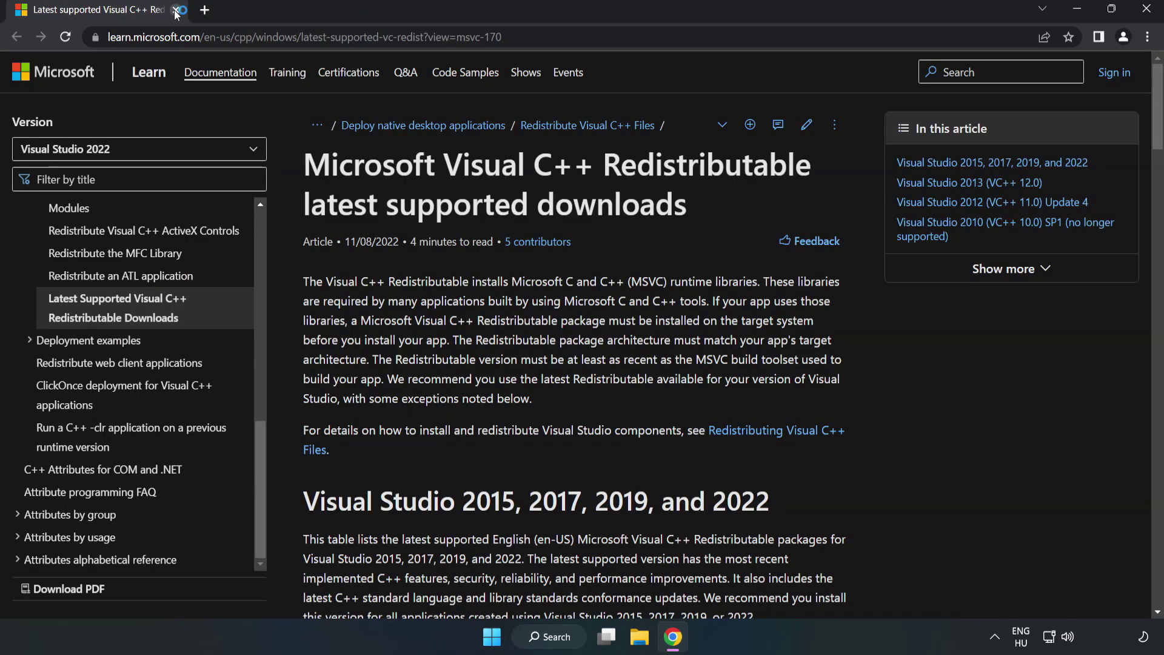
left_click(264, 33)
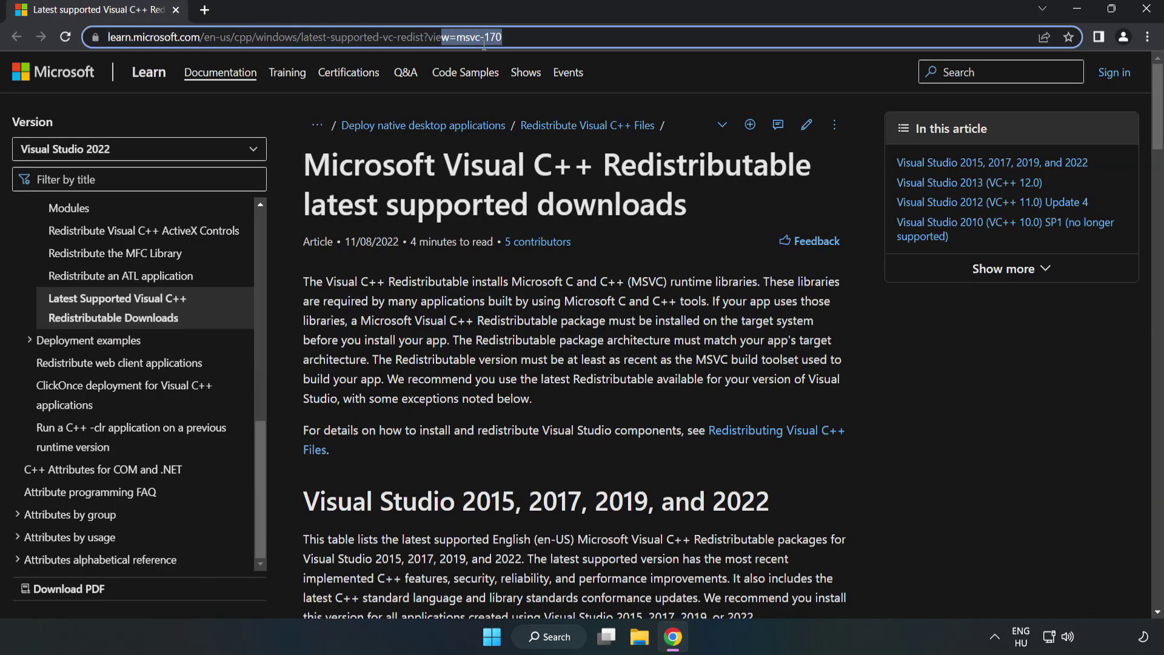
left_click(536, 36)
left_click(600, 198)
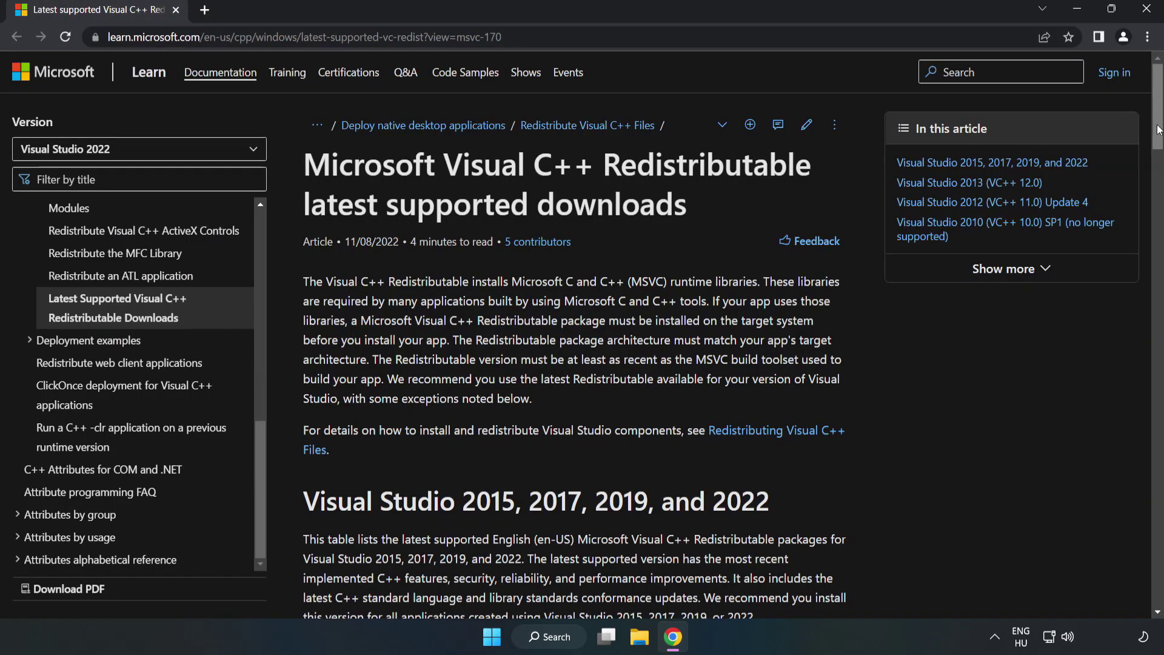
left_click_drag(1157, 134, 1158, 193)
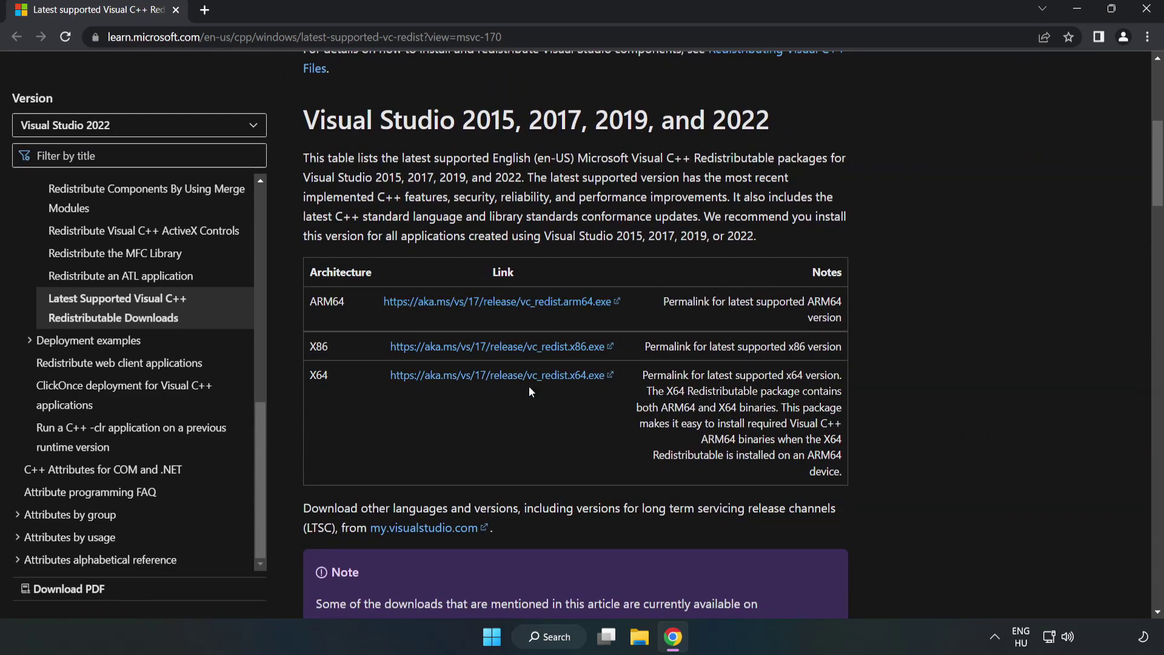
left_click(500, 302)
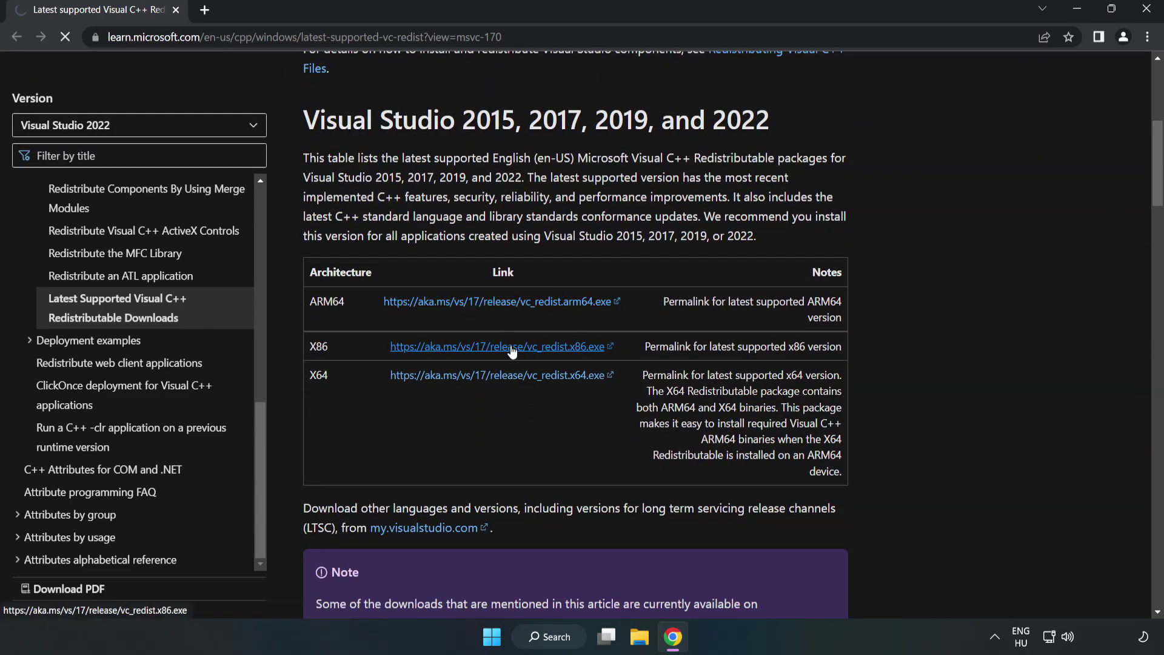
left_click(509, 349)
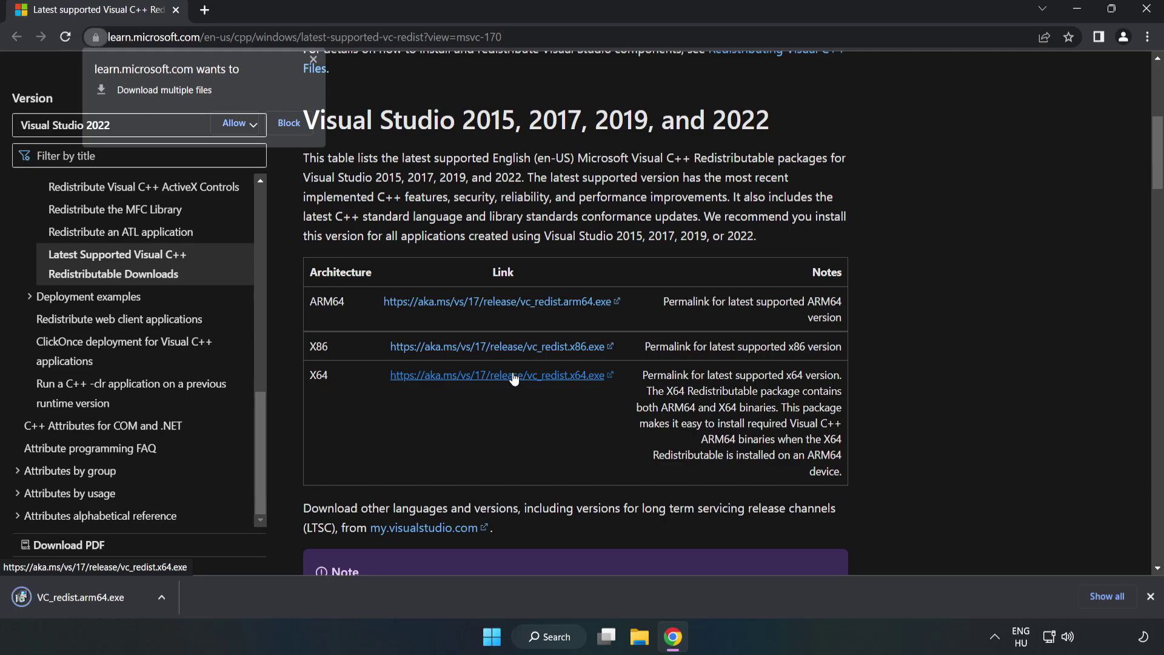
left_click(235, 123)
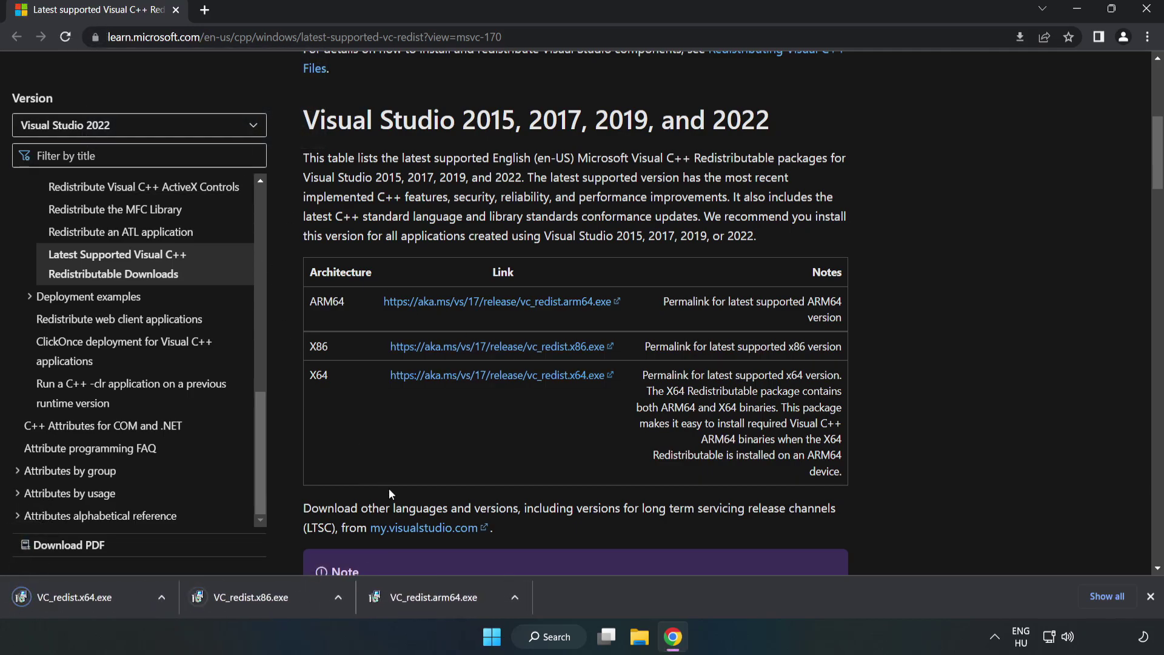
Attempt the ARM64 redistributable install, which fails as unsupported, and dismiss it.
left_click(445, 602)
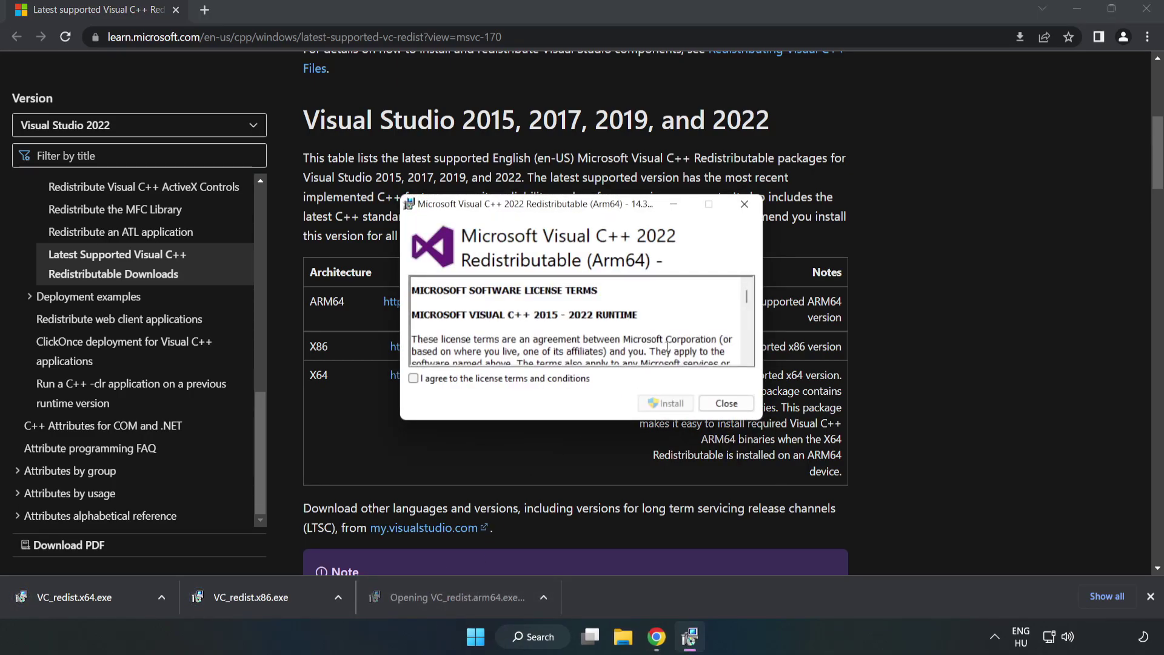
left_click_drag(744, 299, 746, 359)
left_click(512, 378)
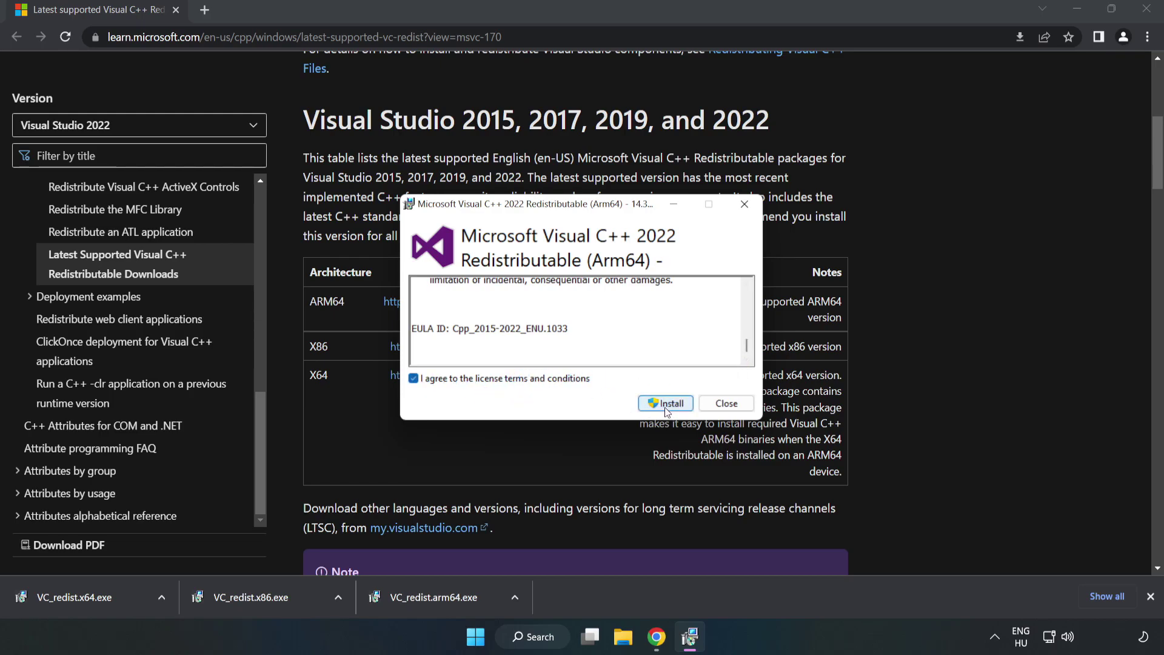
left_click(665, 406)
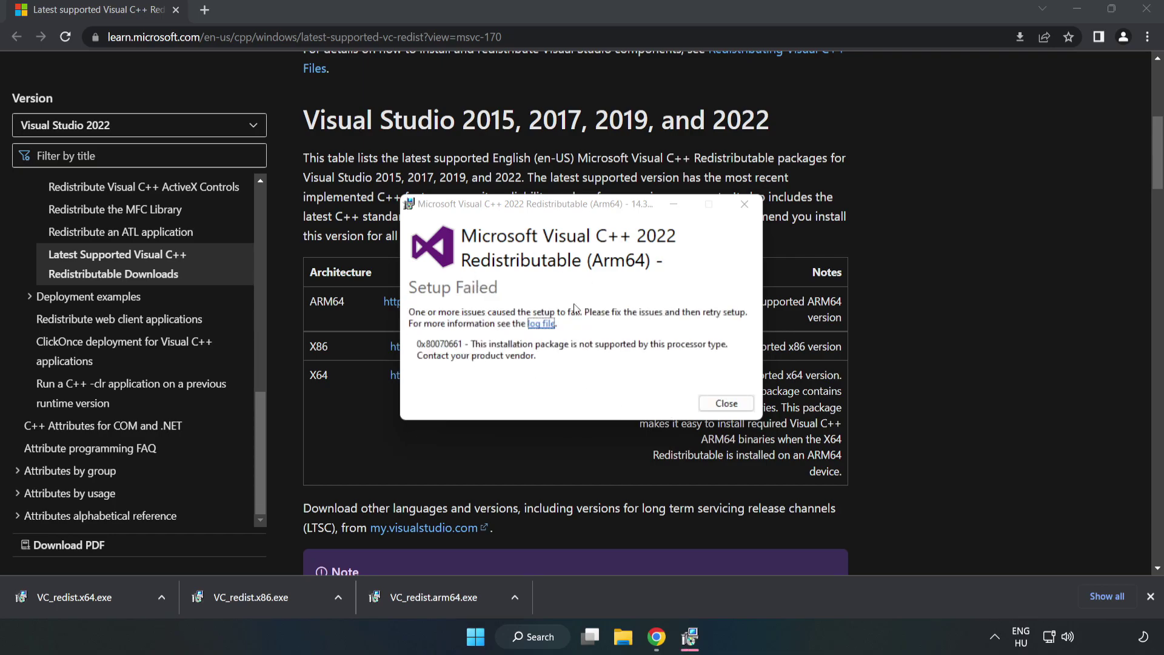
left_click(727, 403)
Install the x86 and x64 redistributables, closing the x64 setup without restarting.
left_click(272, 596)
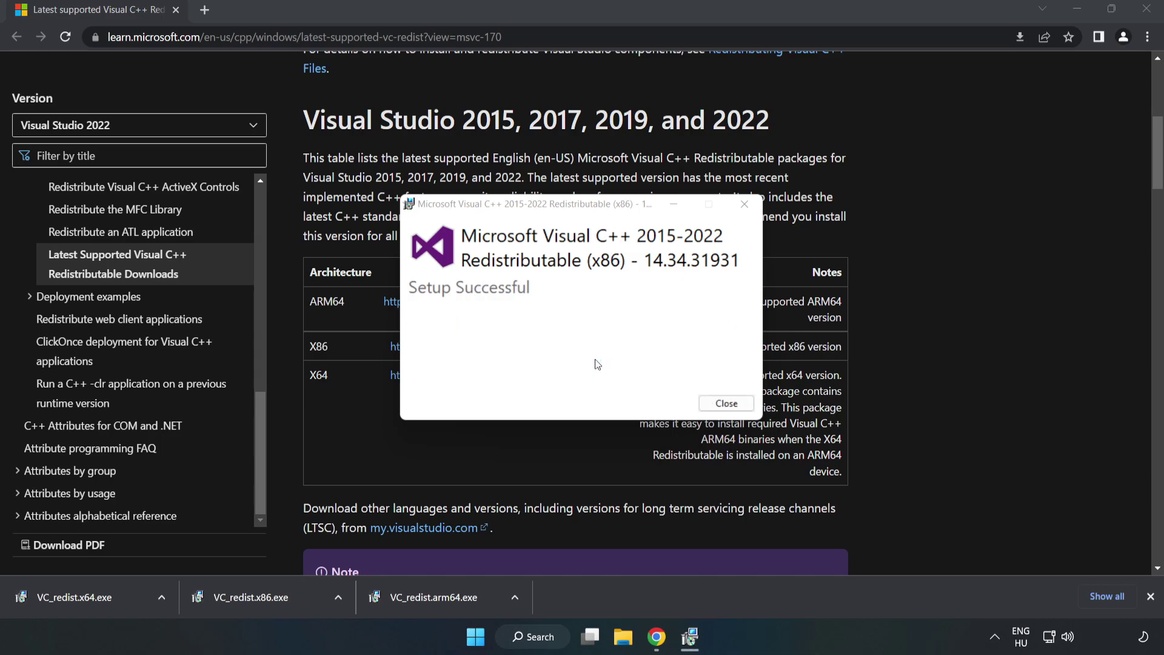
left_click(726, 403)
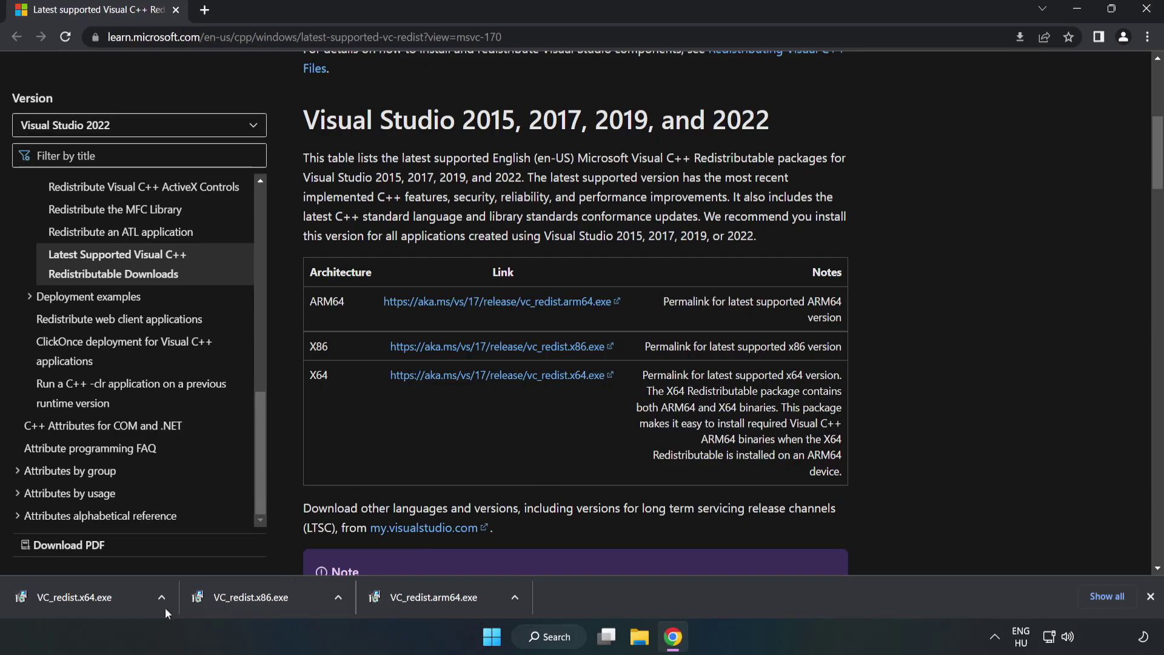
left_click(63, 594)
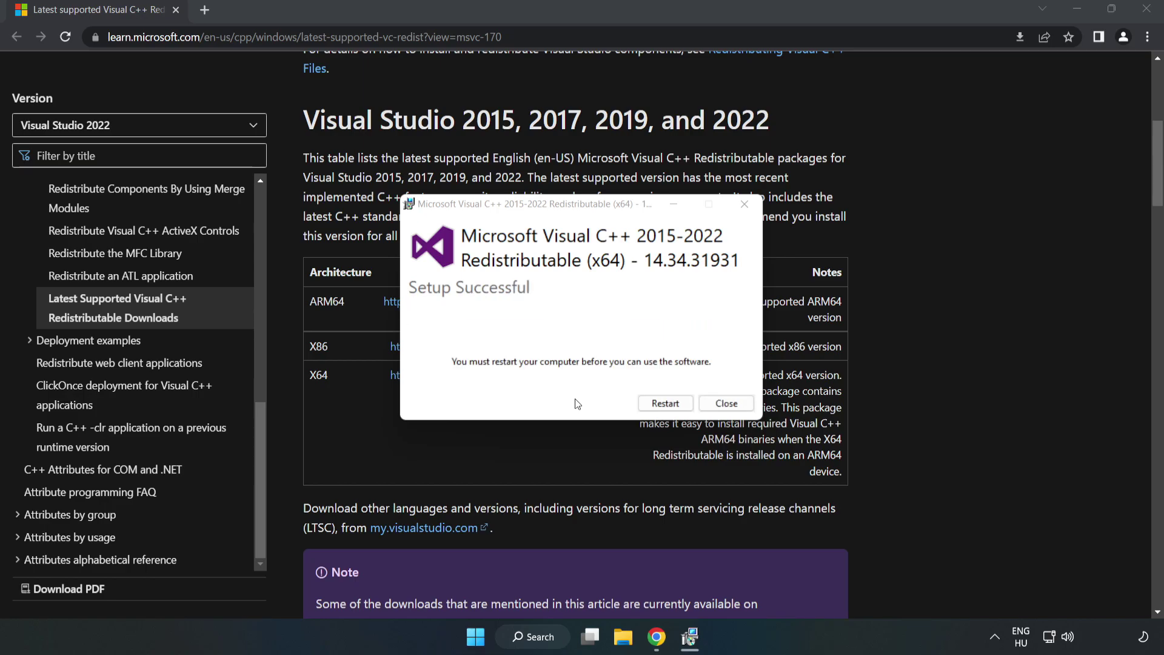
left_click(725, 403)
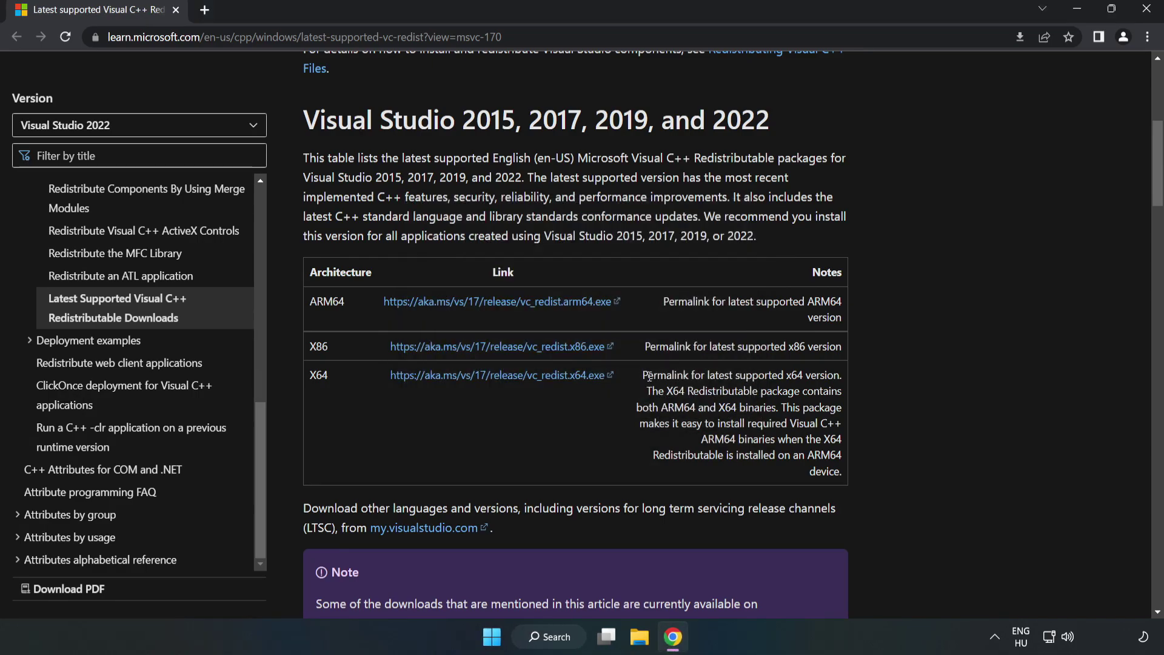
Close Chrome and bring up the Start menu's power options, including Restart.
left_click(1147, 13)
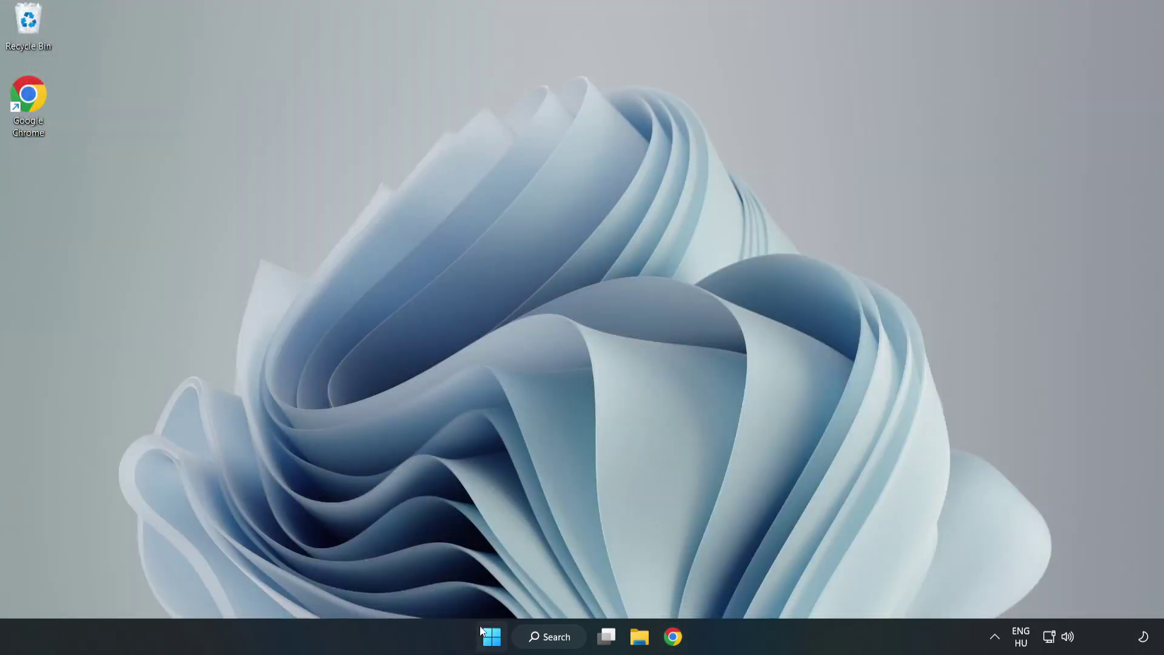
left_click(490, 639)
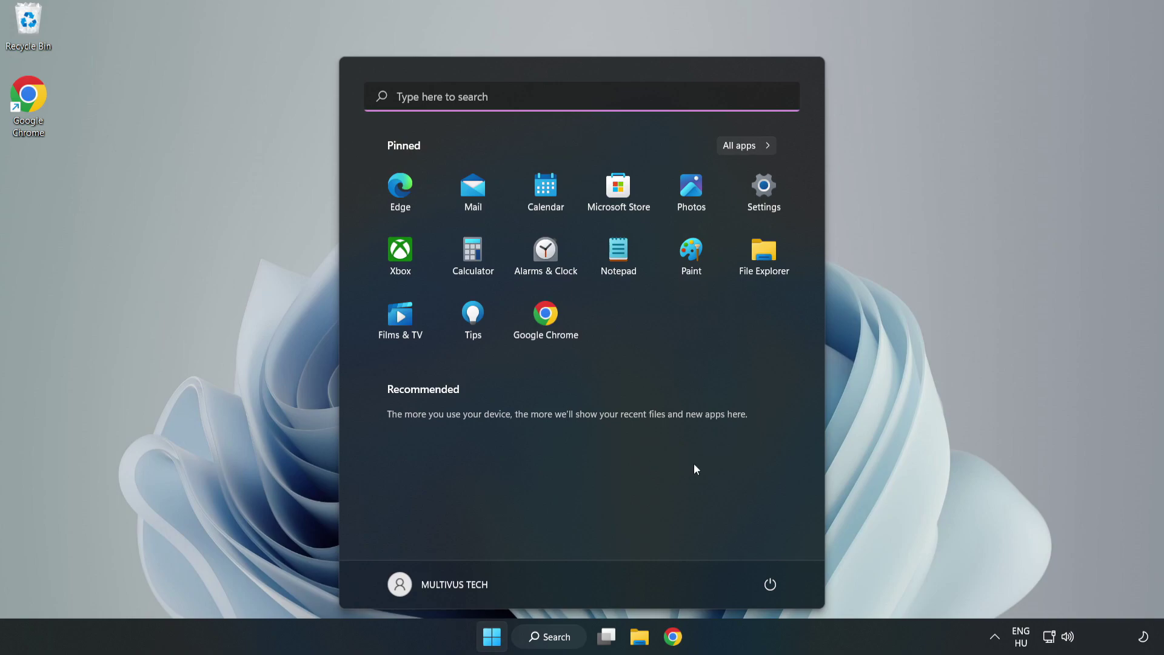
left_click(768, 587)
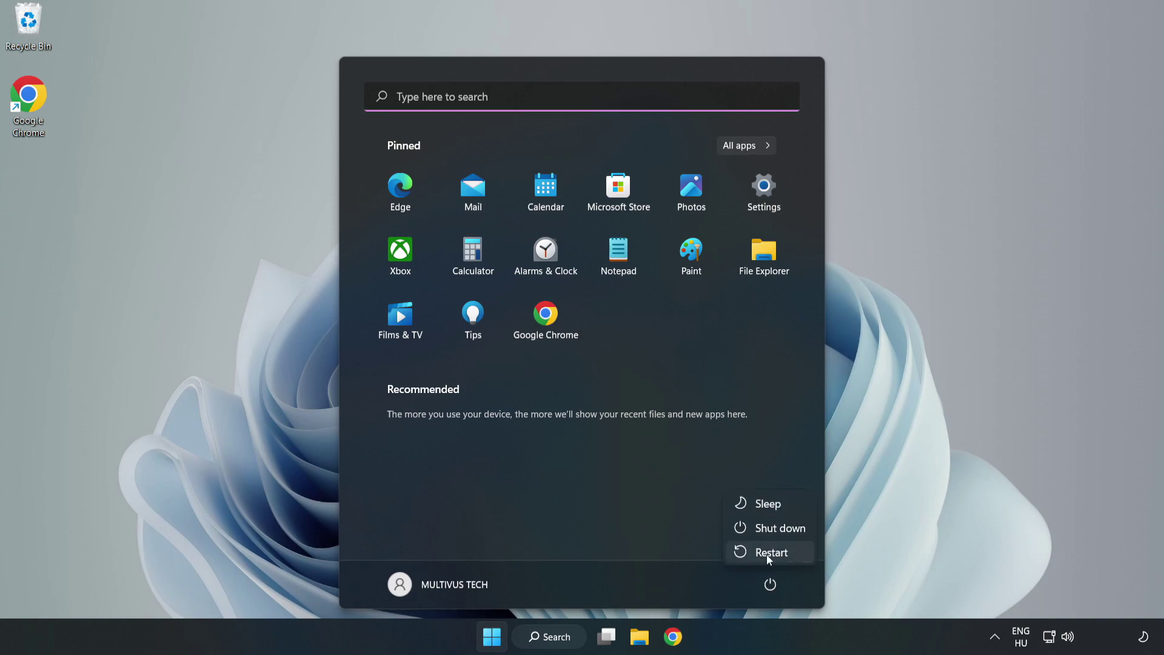